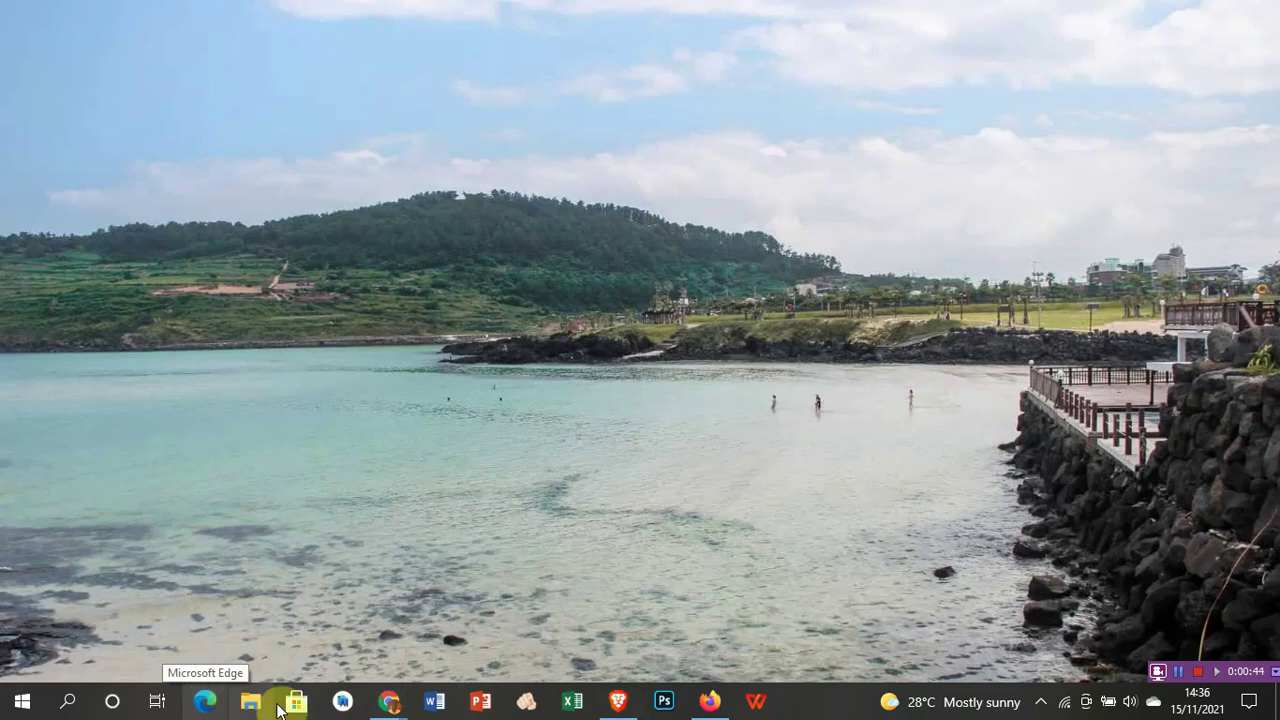
mouse_move(385, 706)
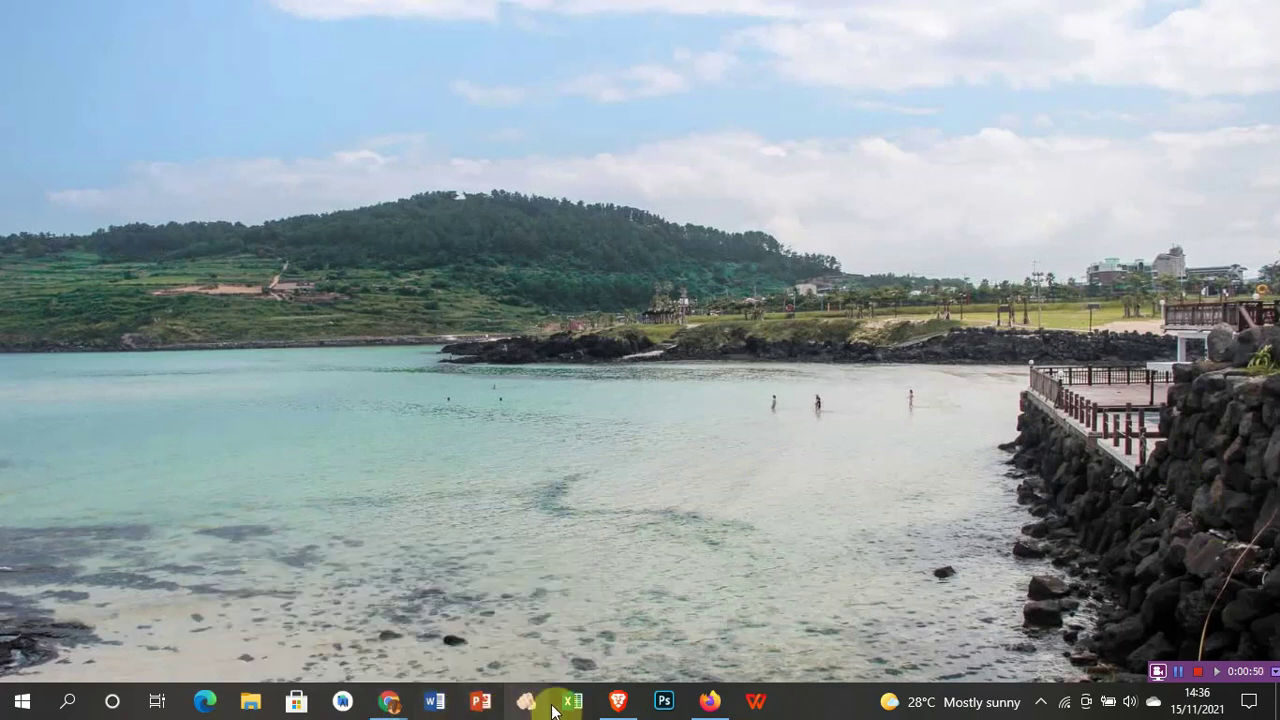
mouse_move(616, 708)
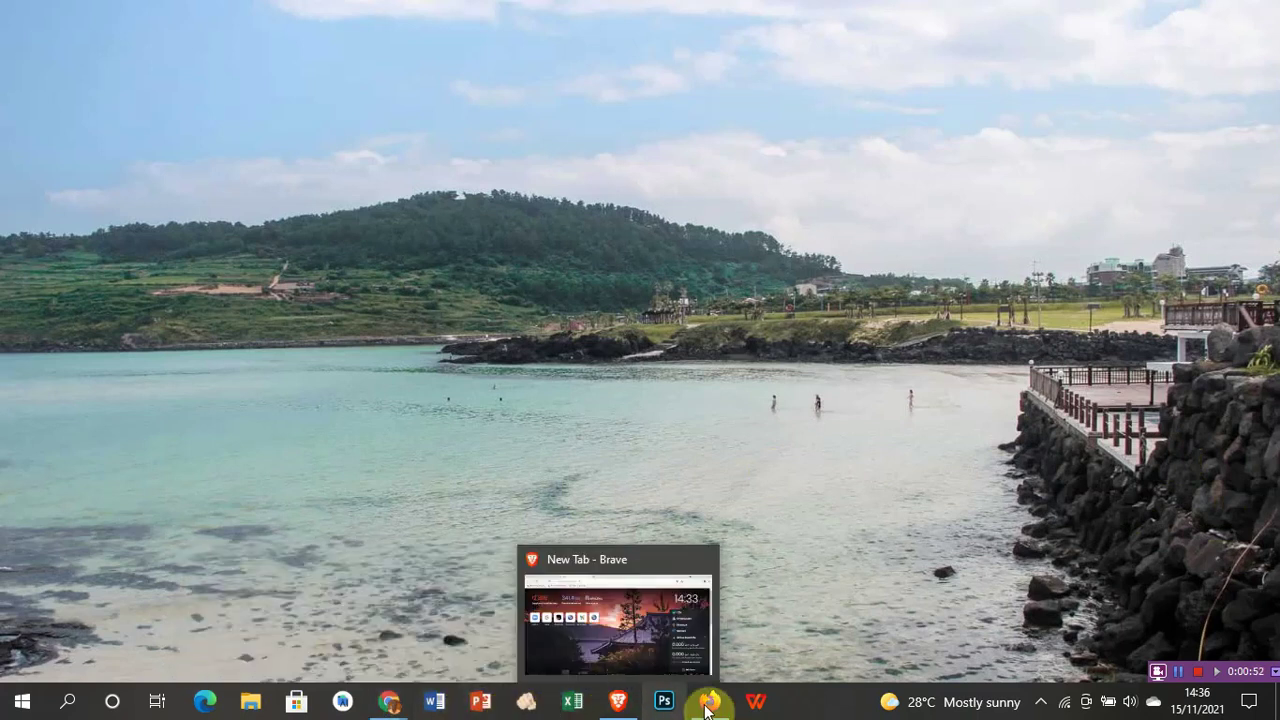
left_click(614, 704)
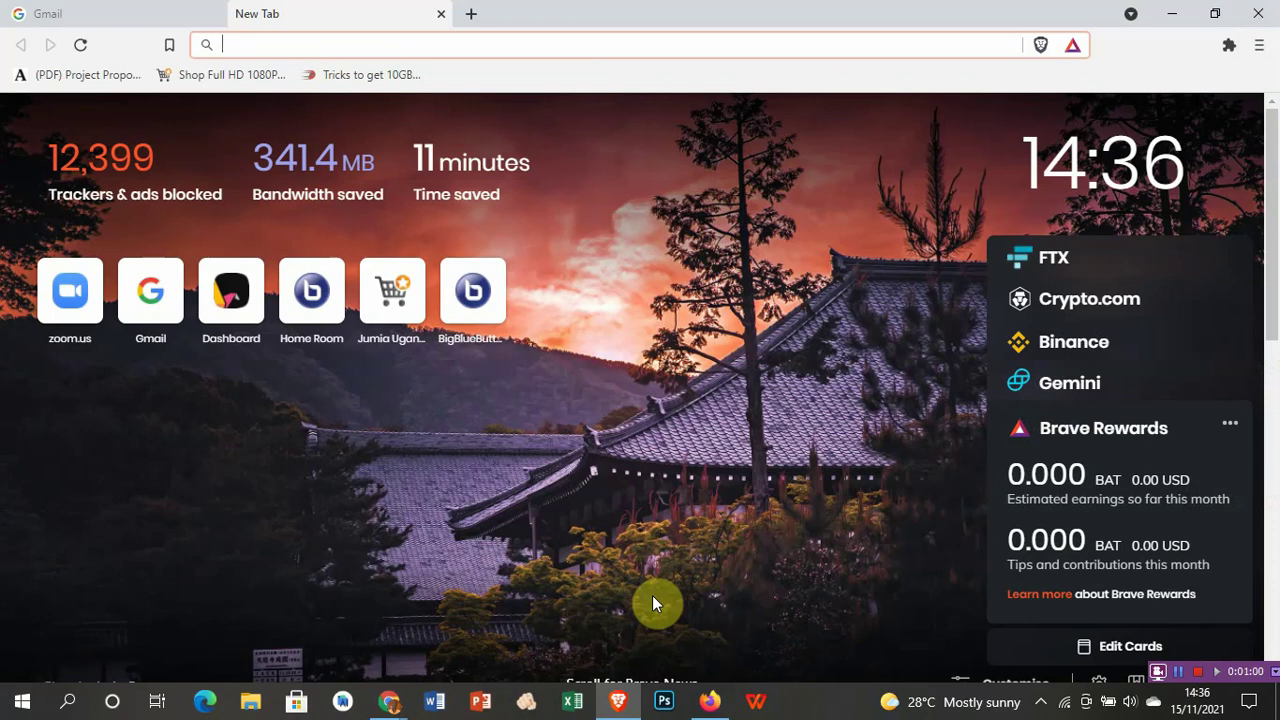
type("htpp")
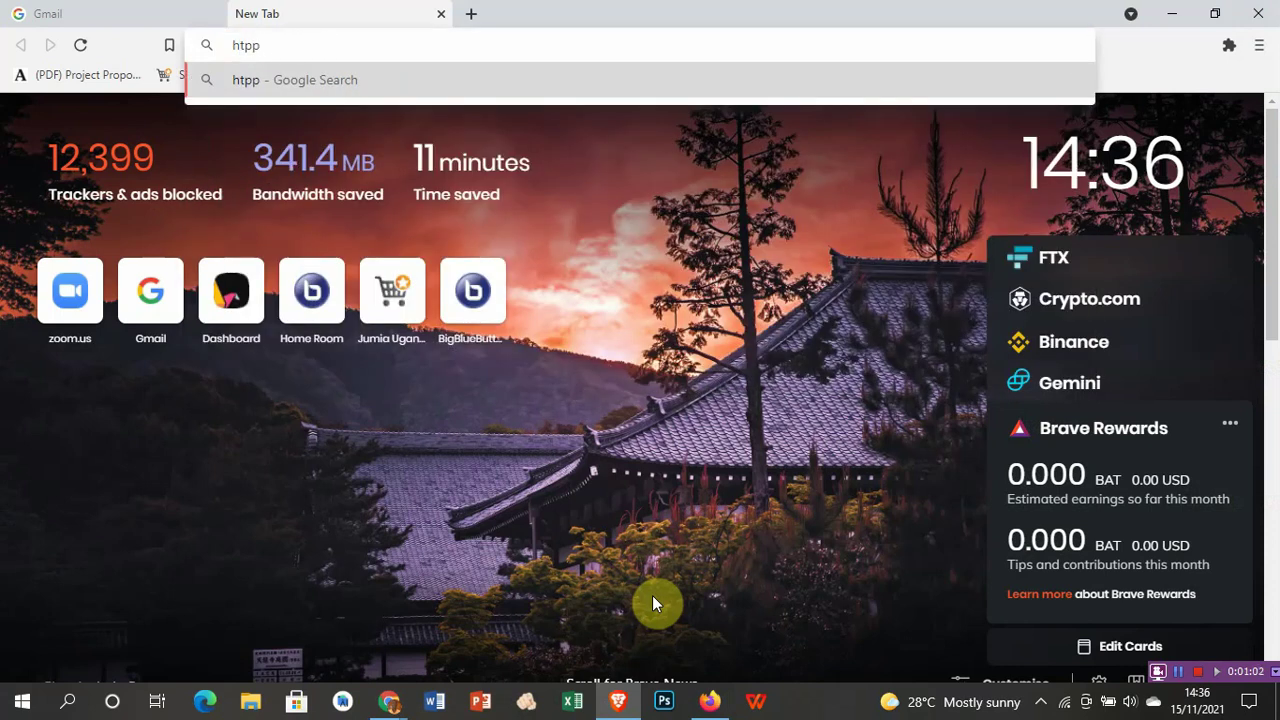
key("BackSpace")
key("BackSpace")
type("pps")
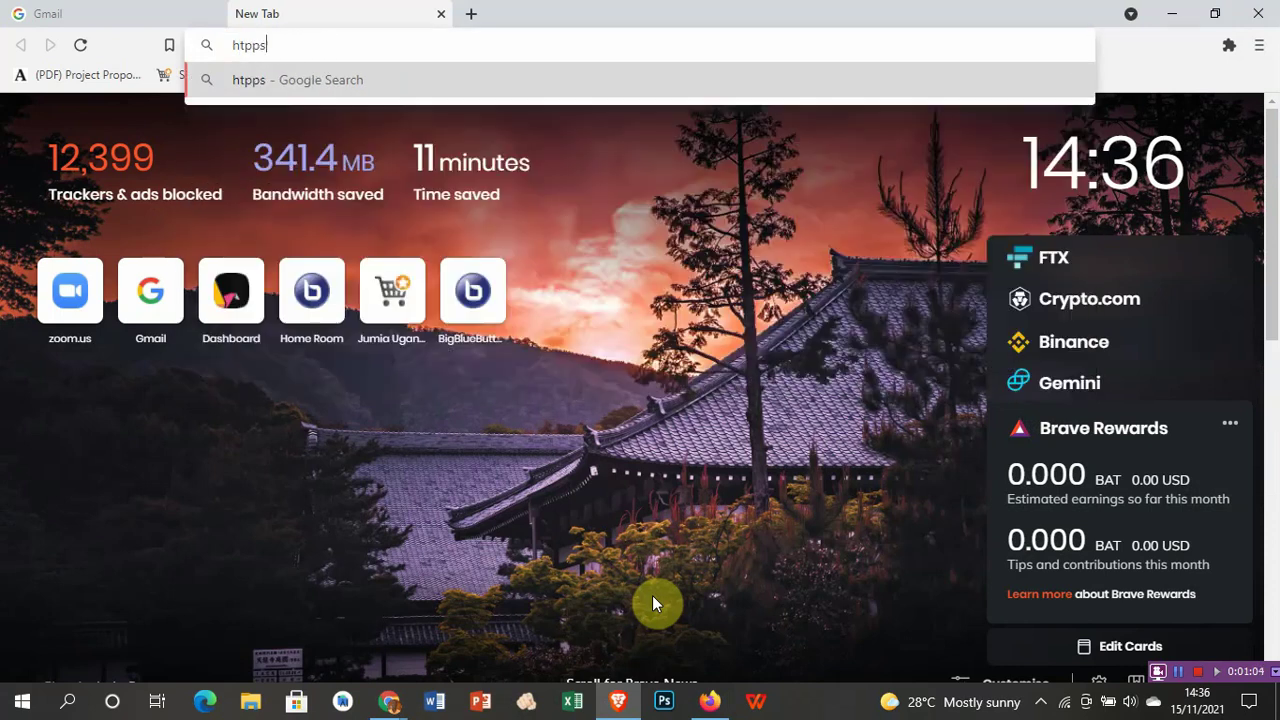
key("BackSpace")
key("BackSpace")
key("BackSpace")
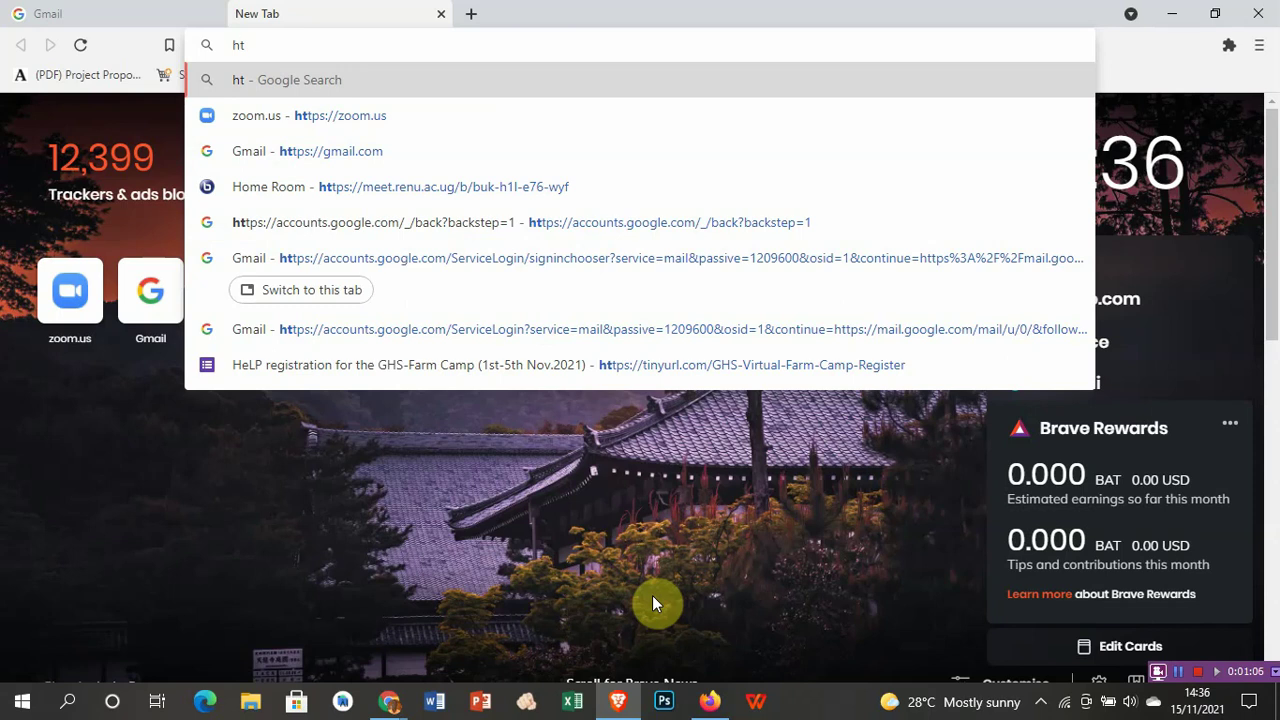
type("tpp")
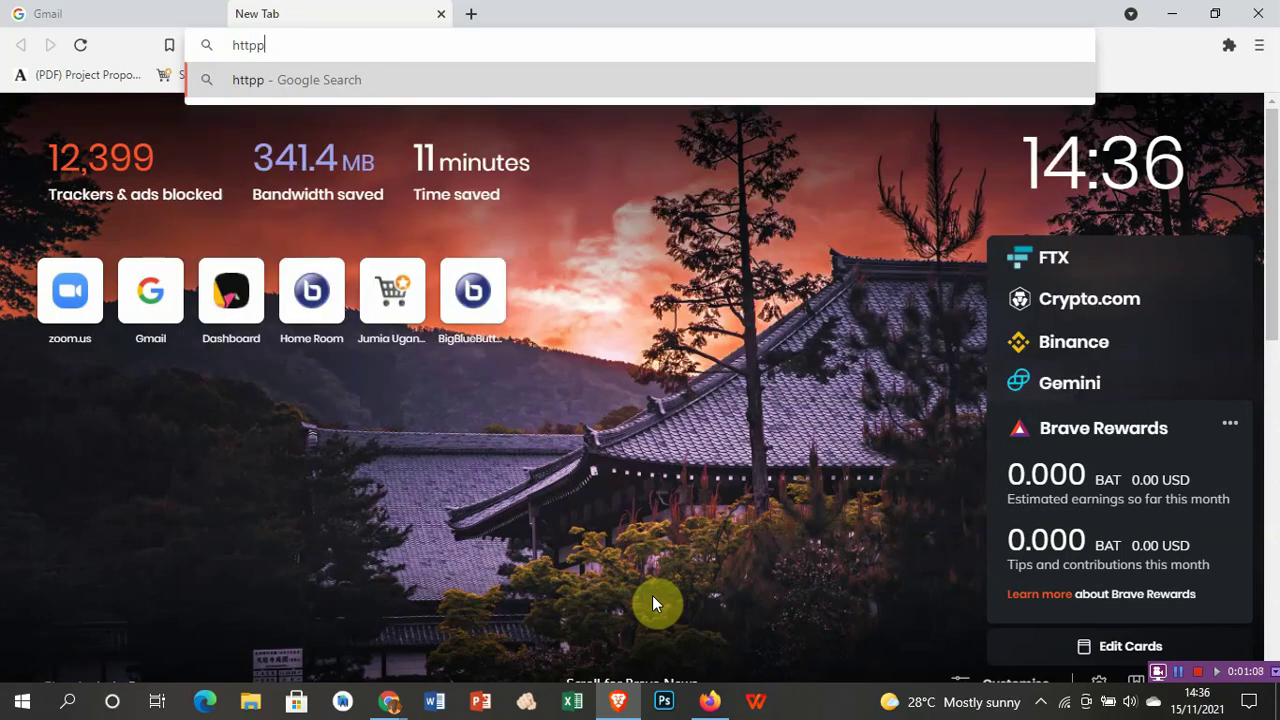
key("BackSpace")
type("s:")
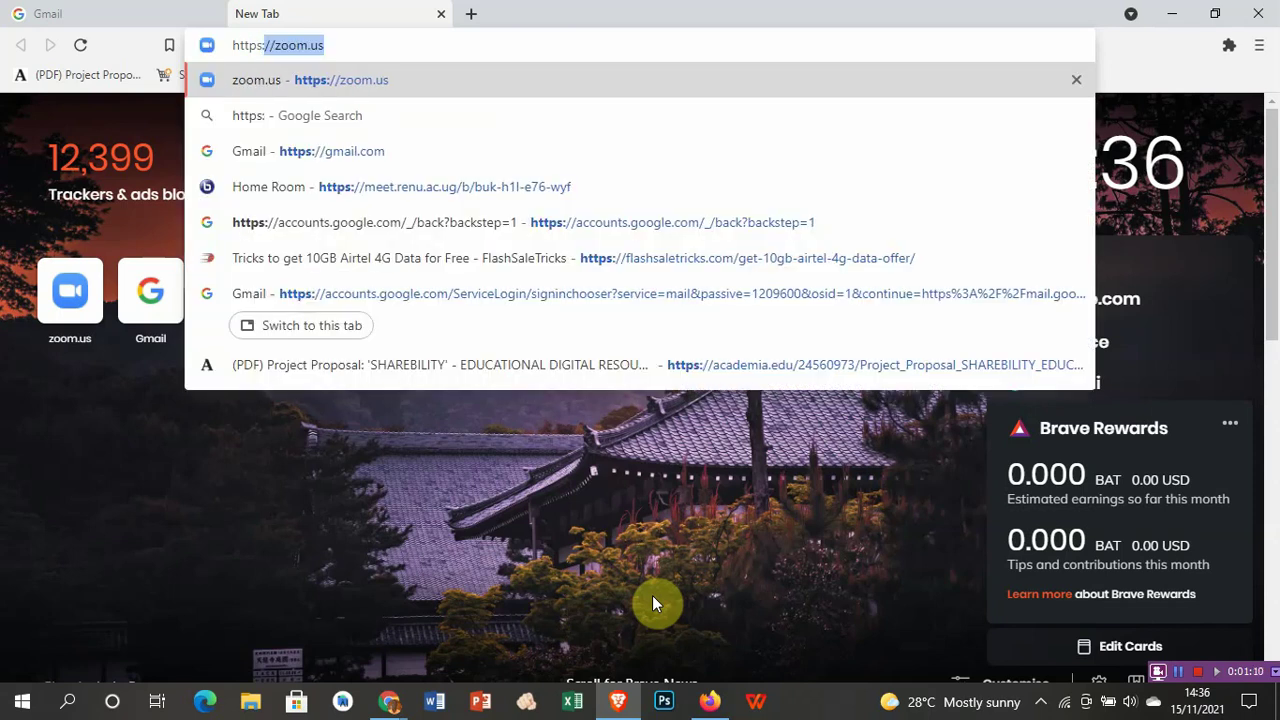
type("//")
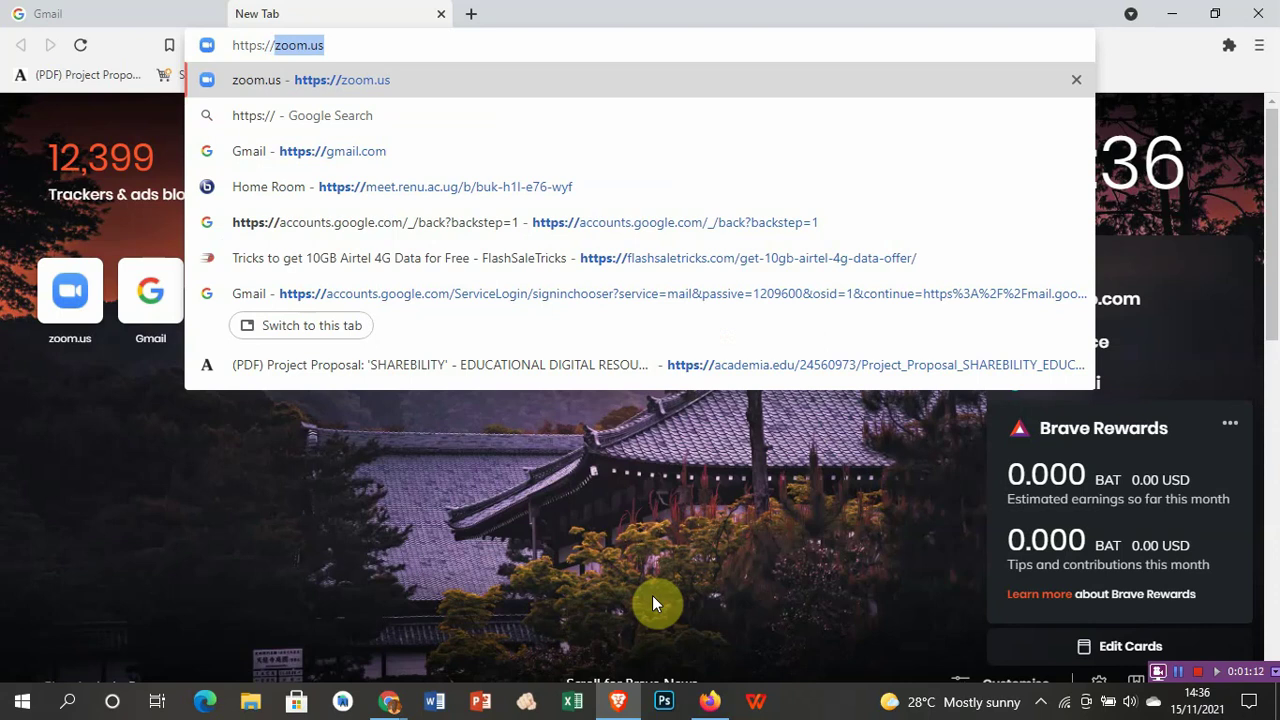
type("helpsc")
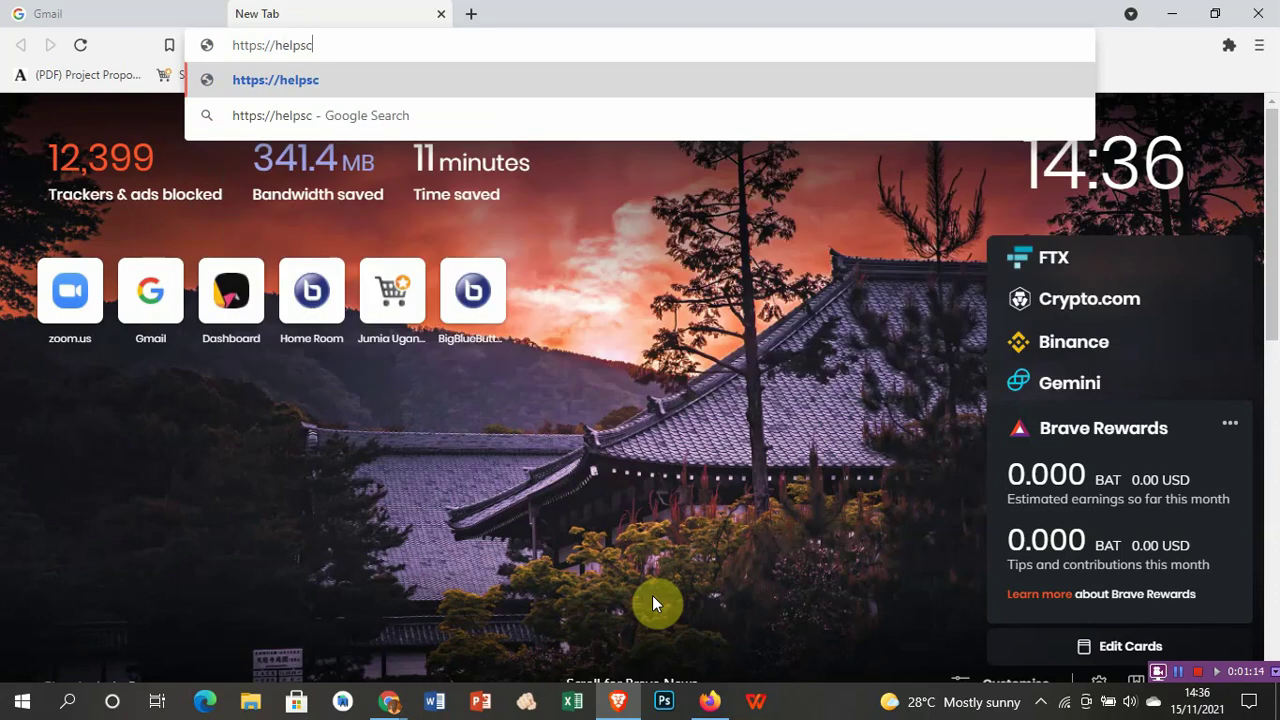
type("hools")
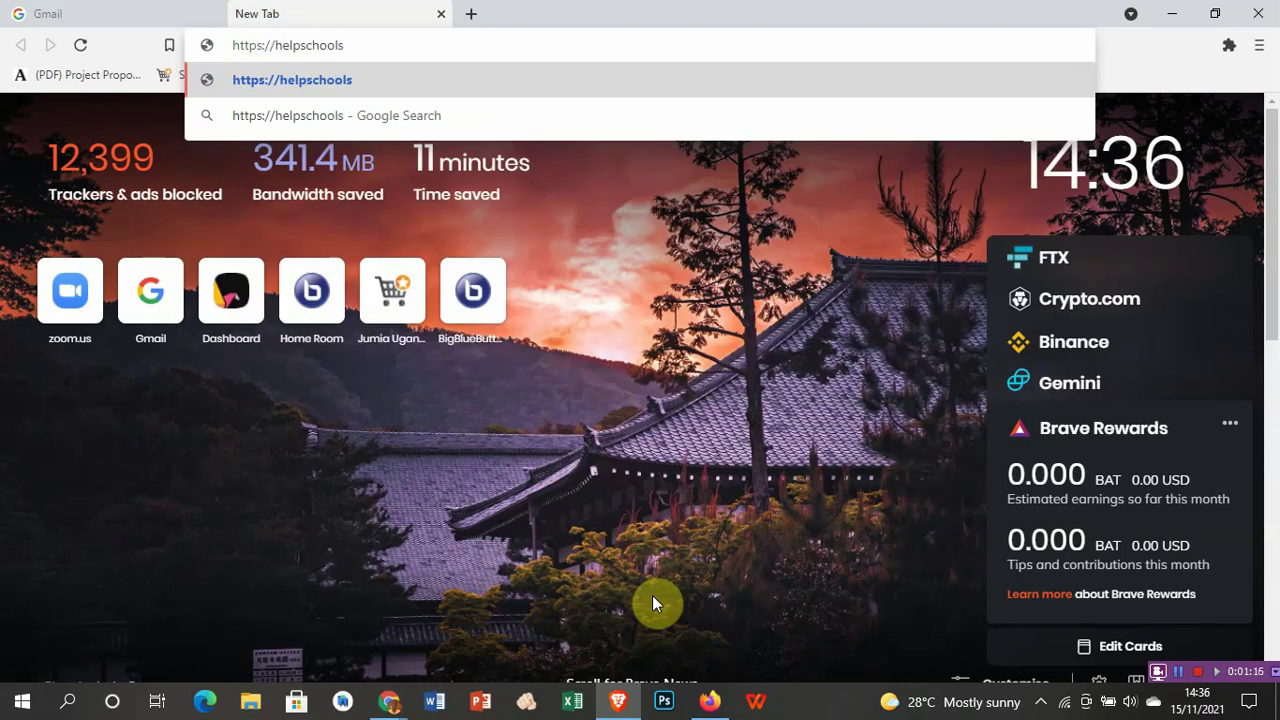
type(".")
key("BackSpace")
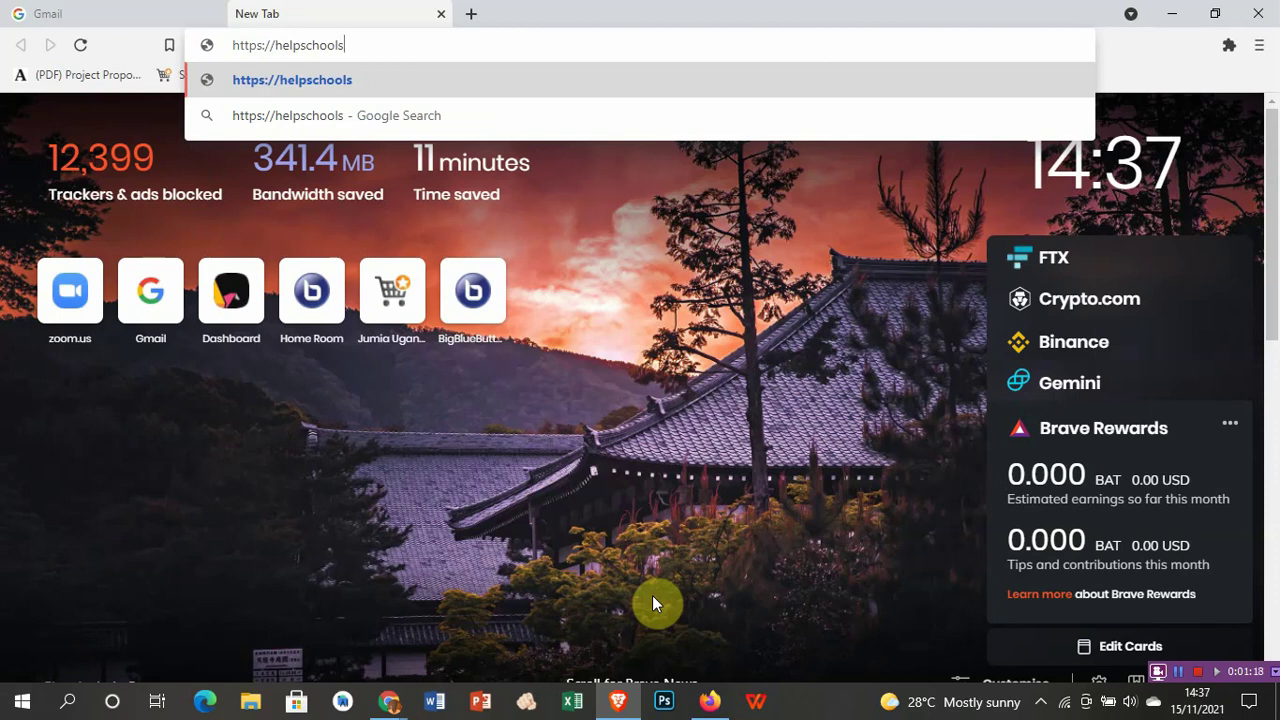
type(".net")
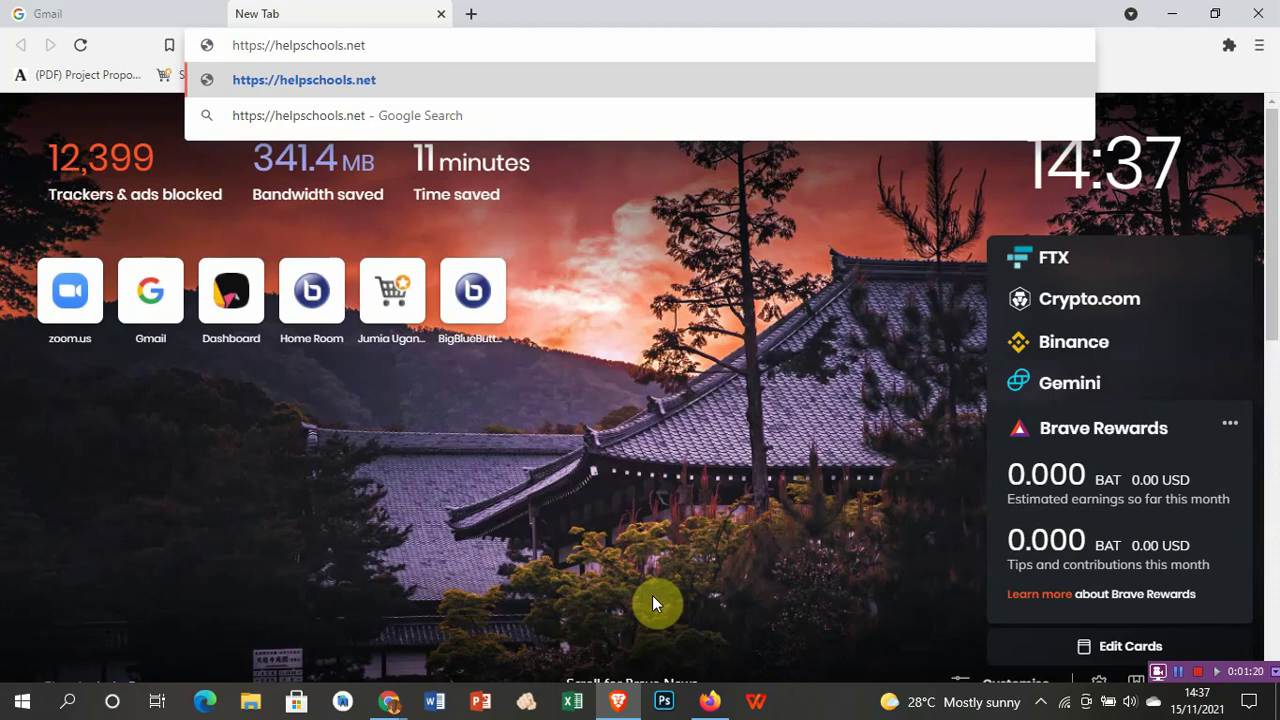
key("Return")
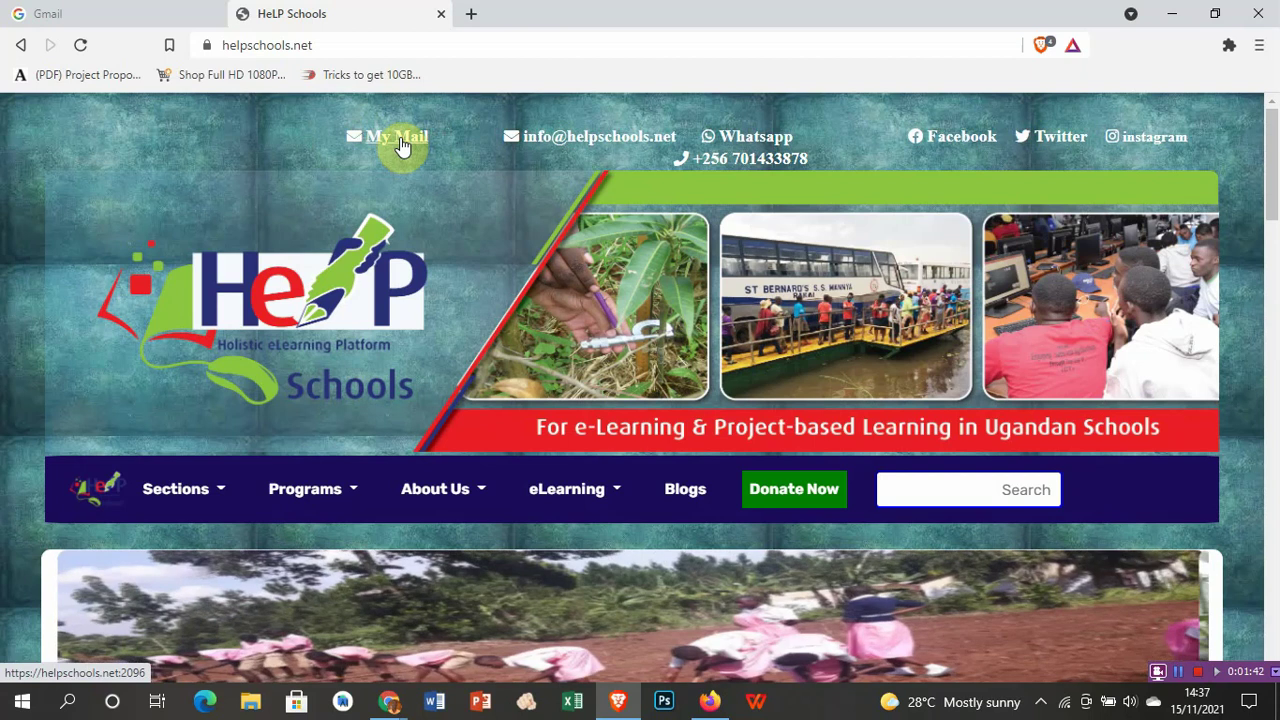
Step: Open My Mail and enter the user's helpschools.net email address in the login form
left_click(401, 145)
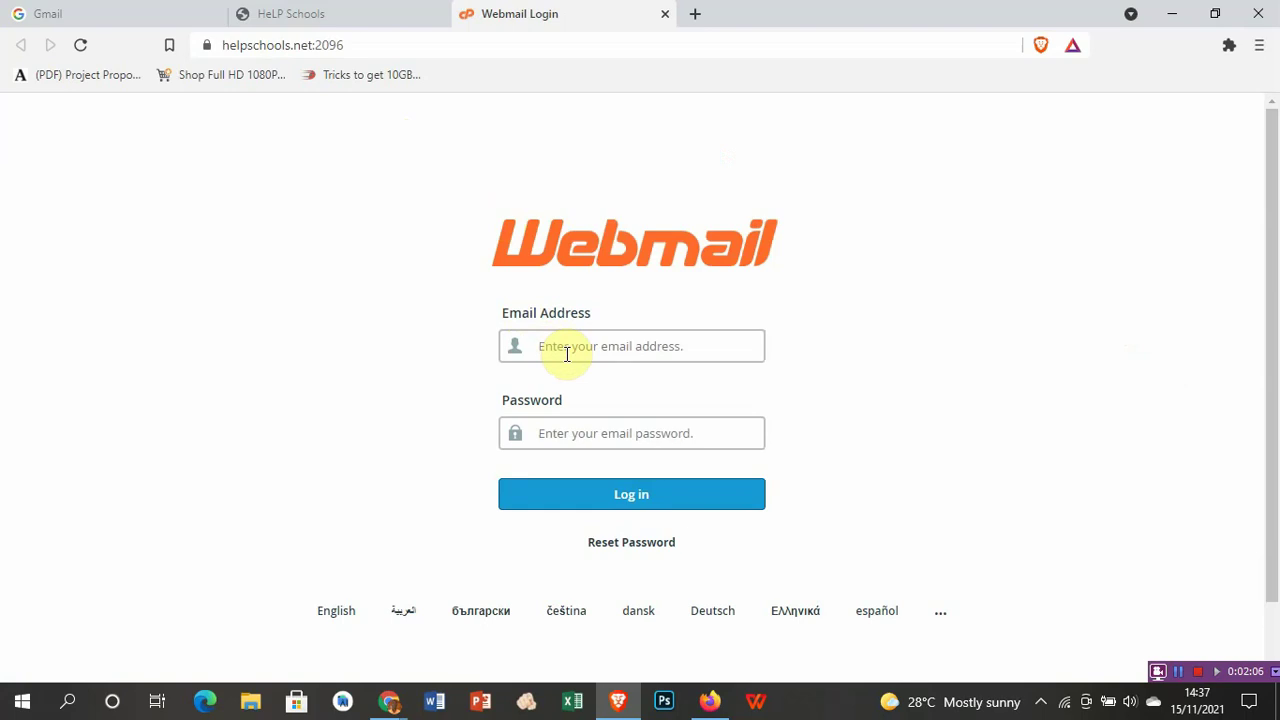
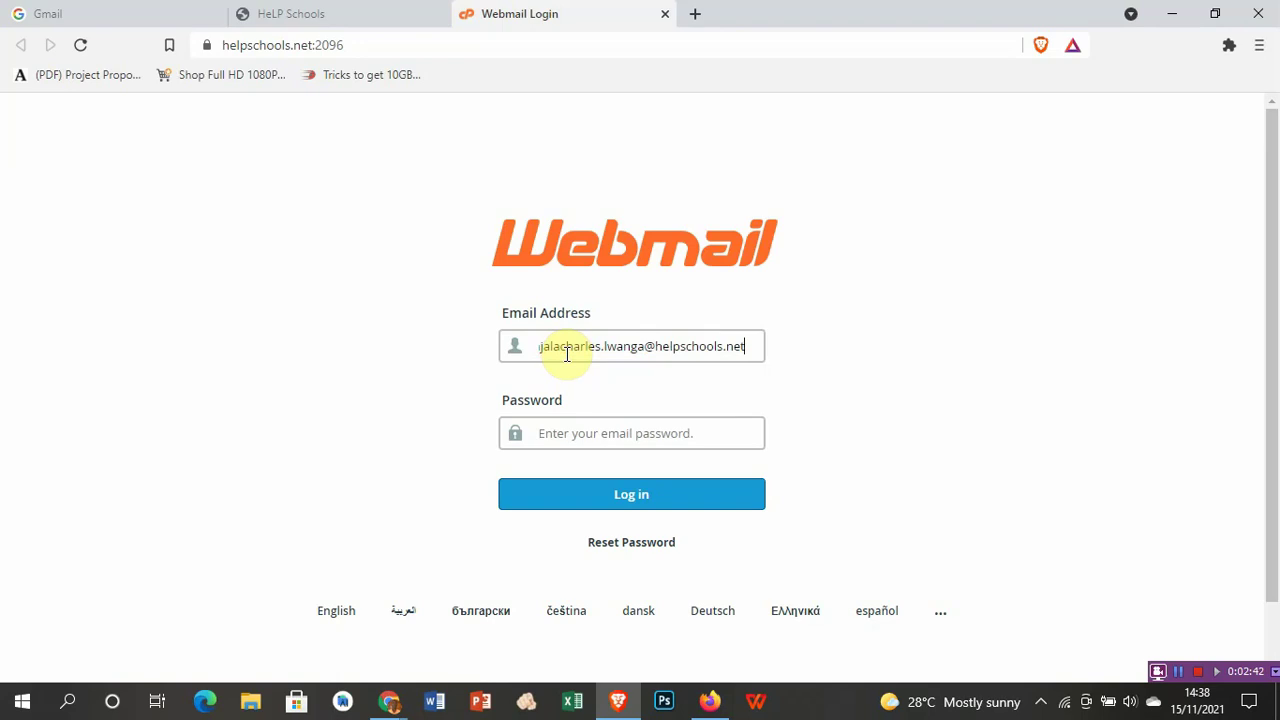
key("Tab")
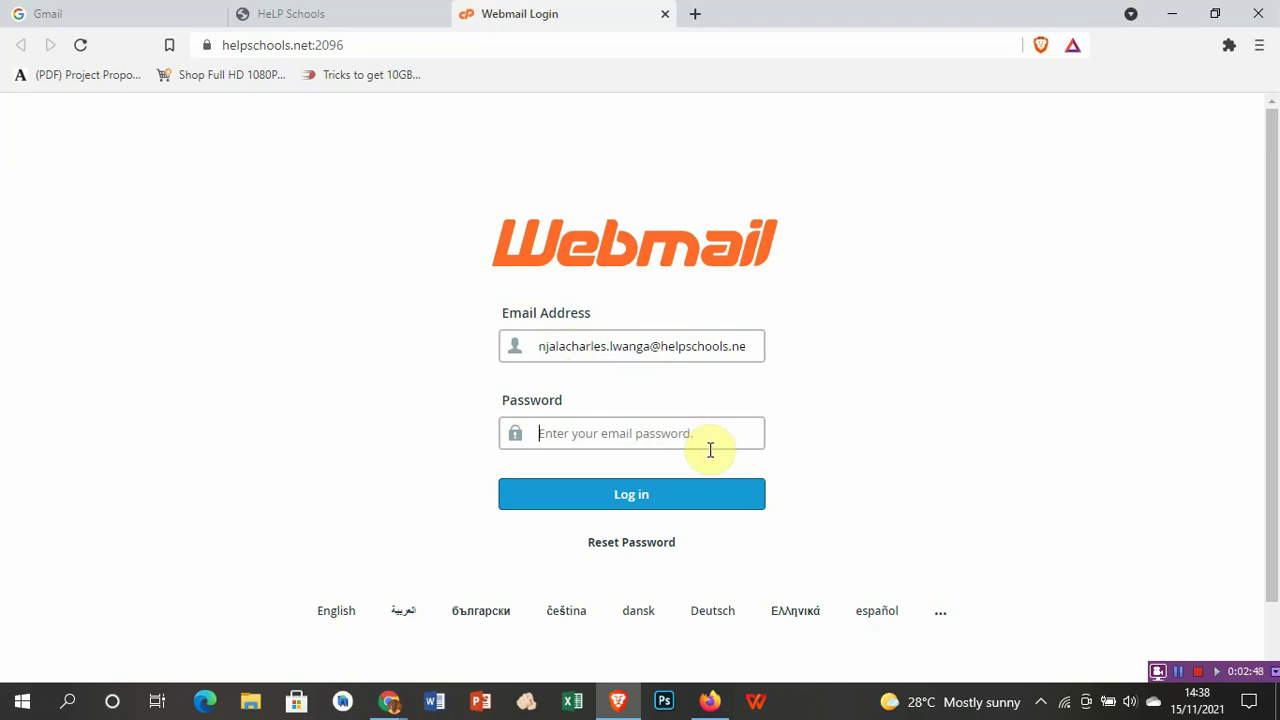
Step: Enter the account password and submit the login, which is rejected as invalid
type("••")
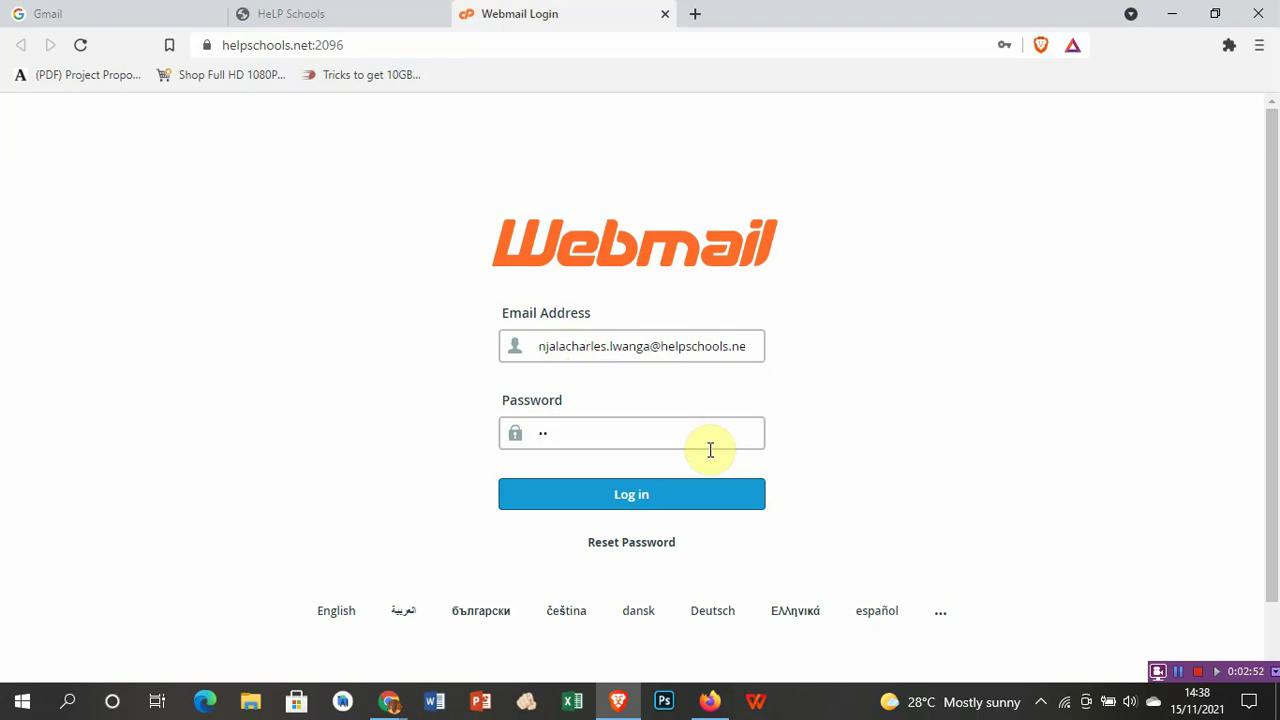
type("•••••••••••")
left_click(645, 494)
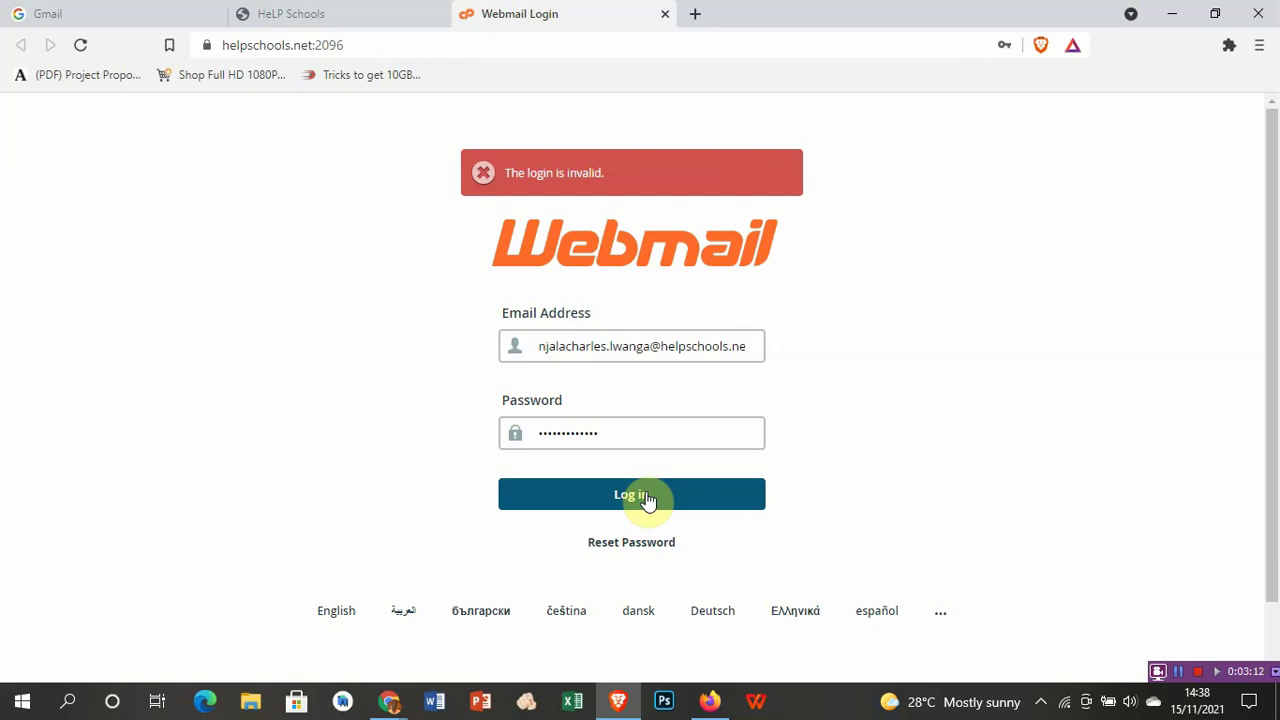
Step: Retry the login, then add the missing 't' so the email address ends in .net
left_click(647, 500)
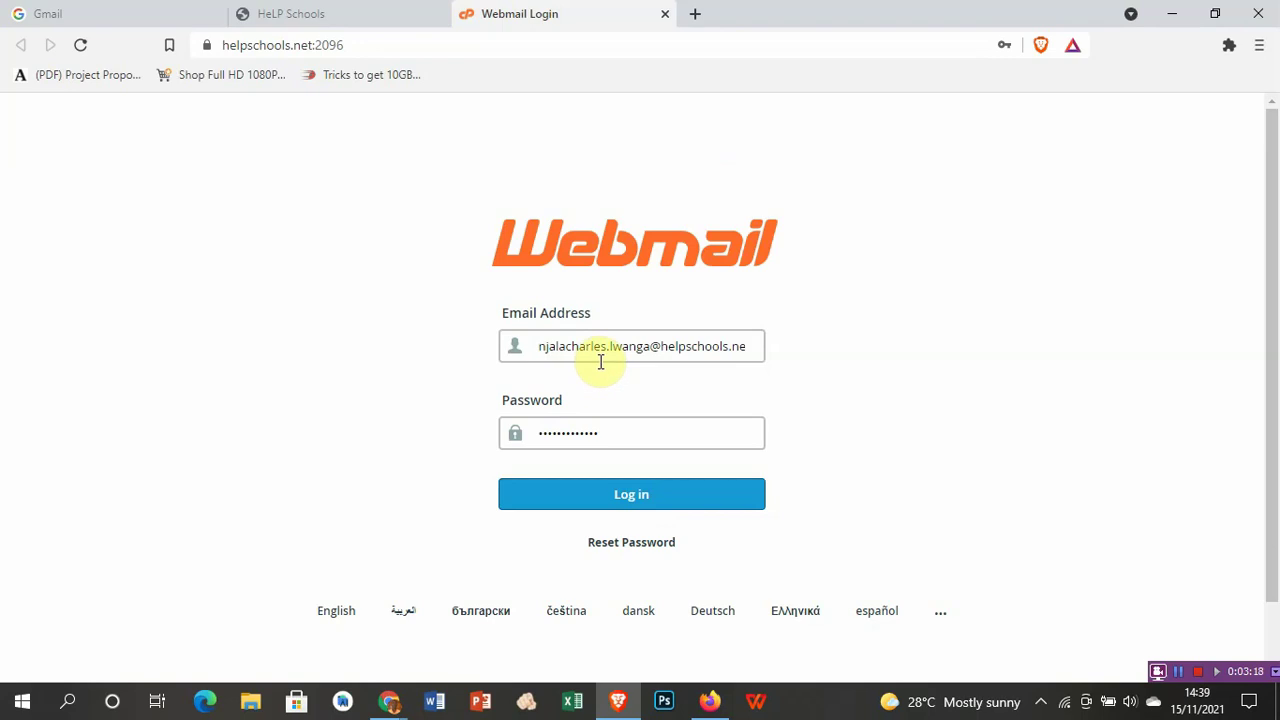
left_click(716, 350)
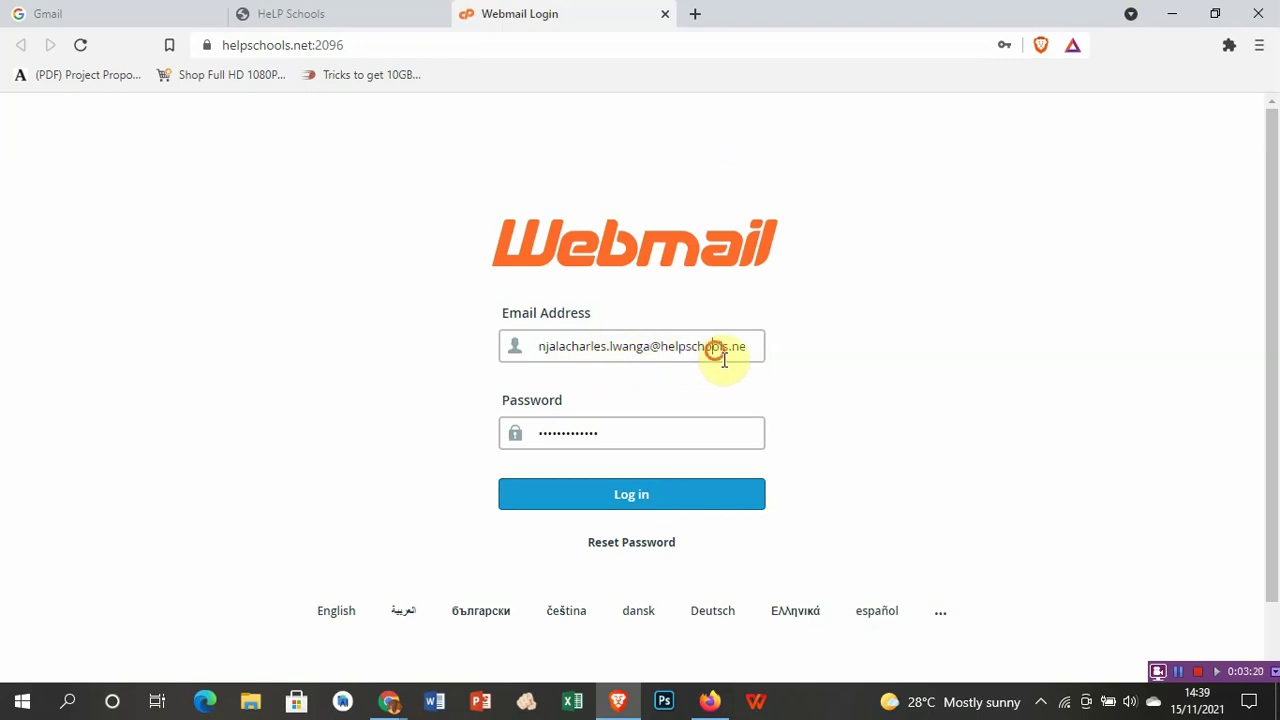
key("Right")
key("Right")
key("Right")
key("Right")
key("Right")
key("Right")
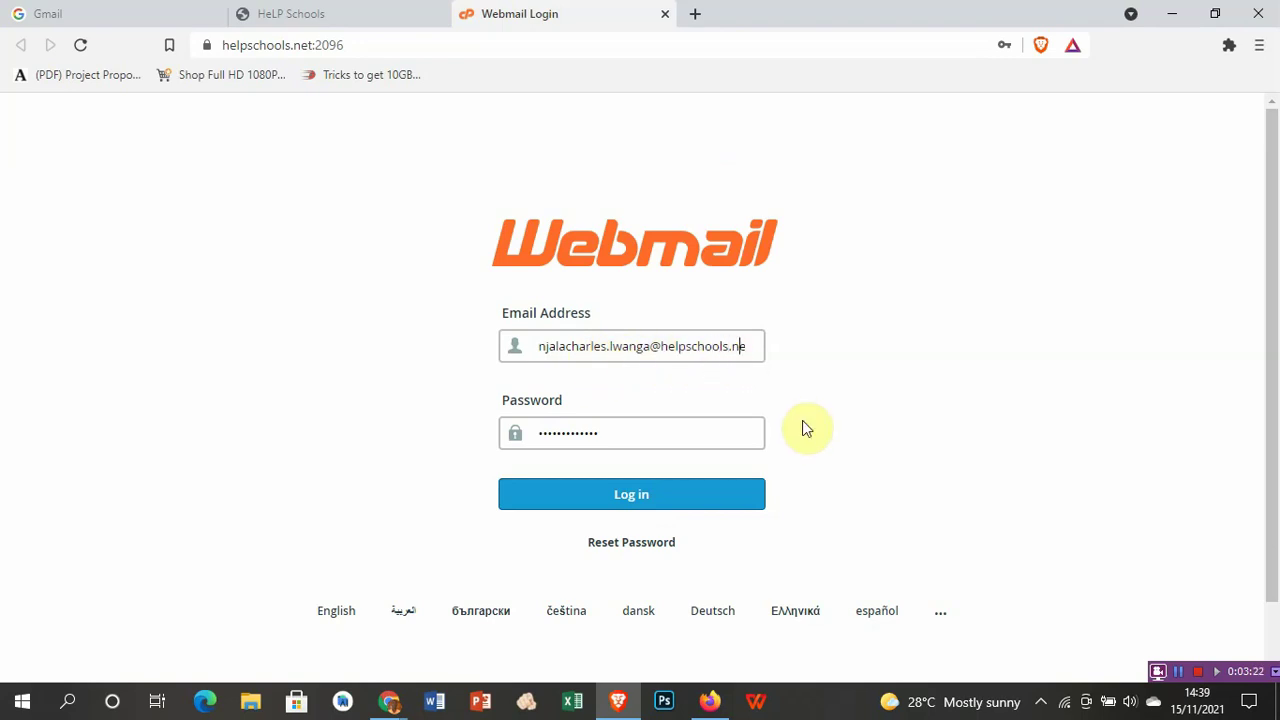
type("t")
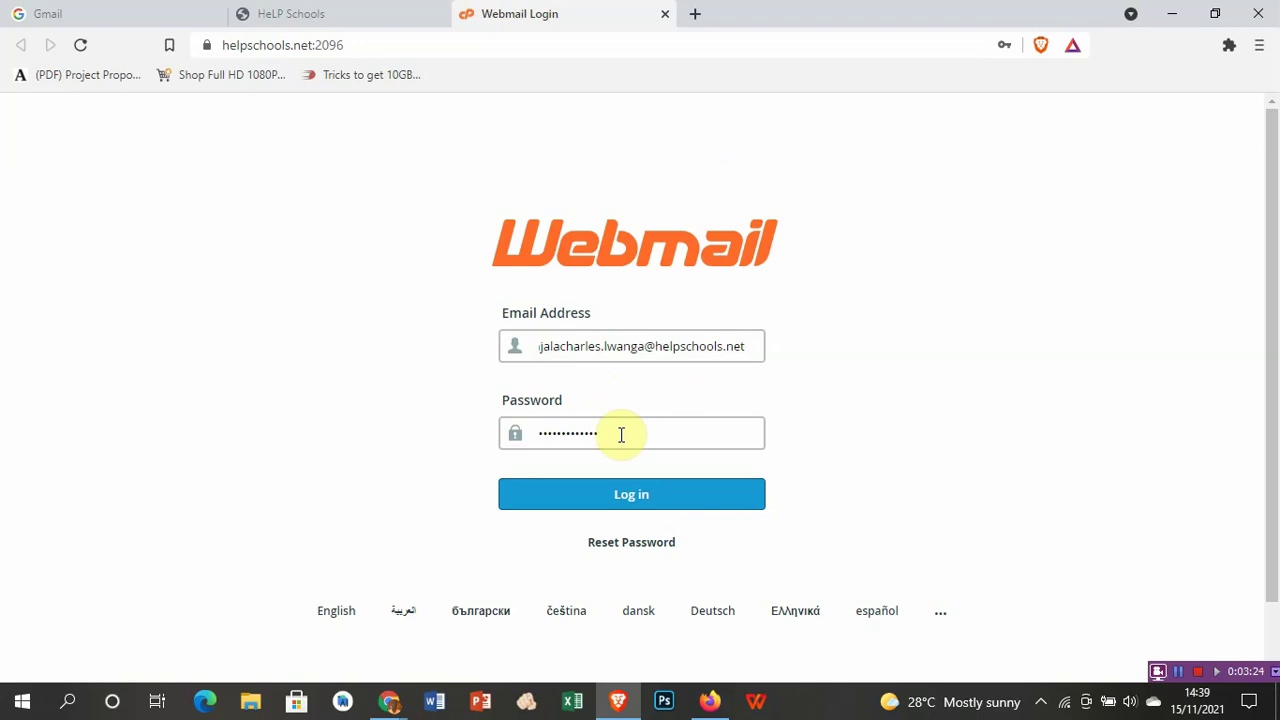
Step: Re-enter the account password and log in to the Webmail home page
left_click(516, 436)
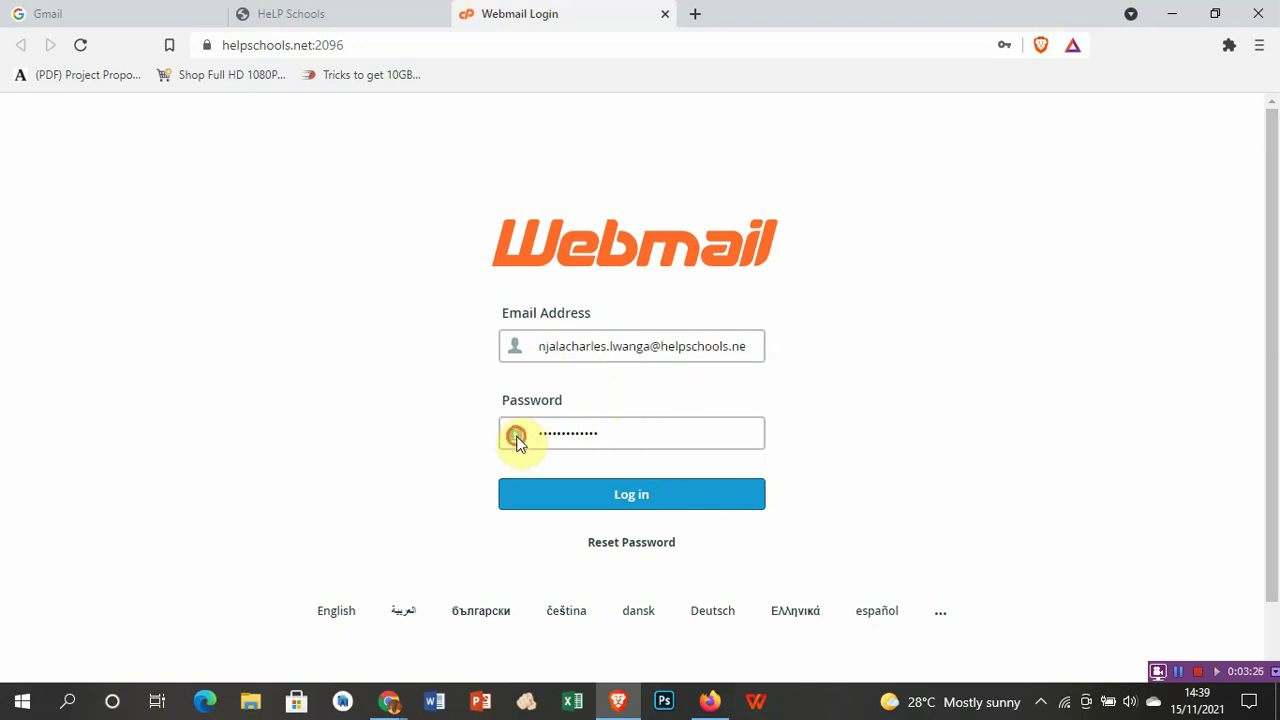
left_click(651, 444)
left_click(627, 444)
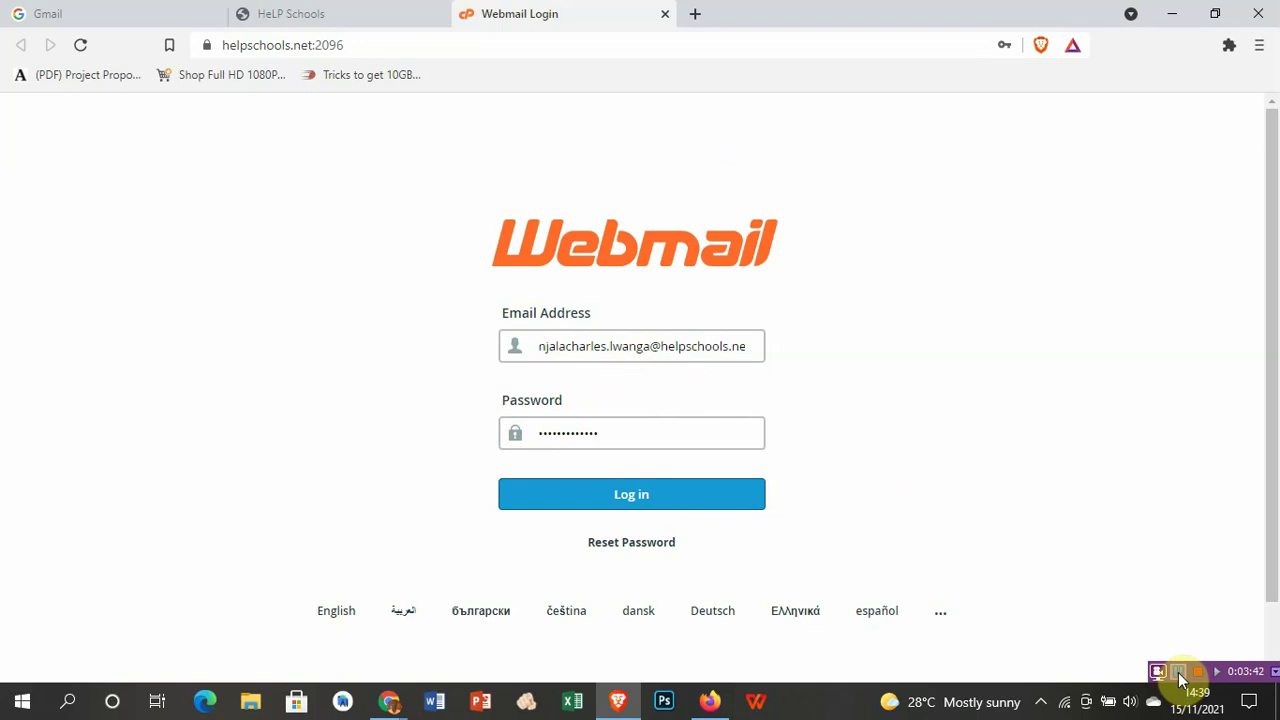
left_click(1181, 680)
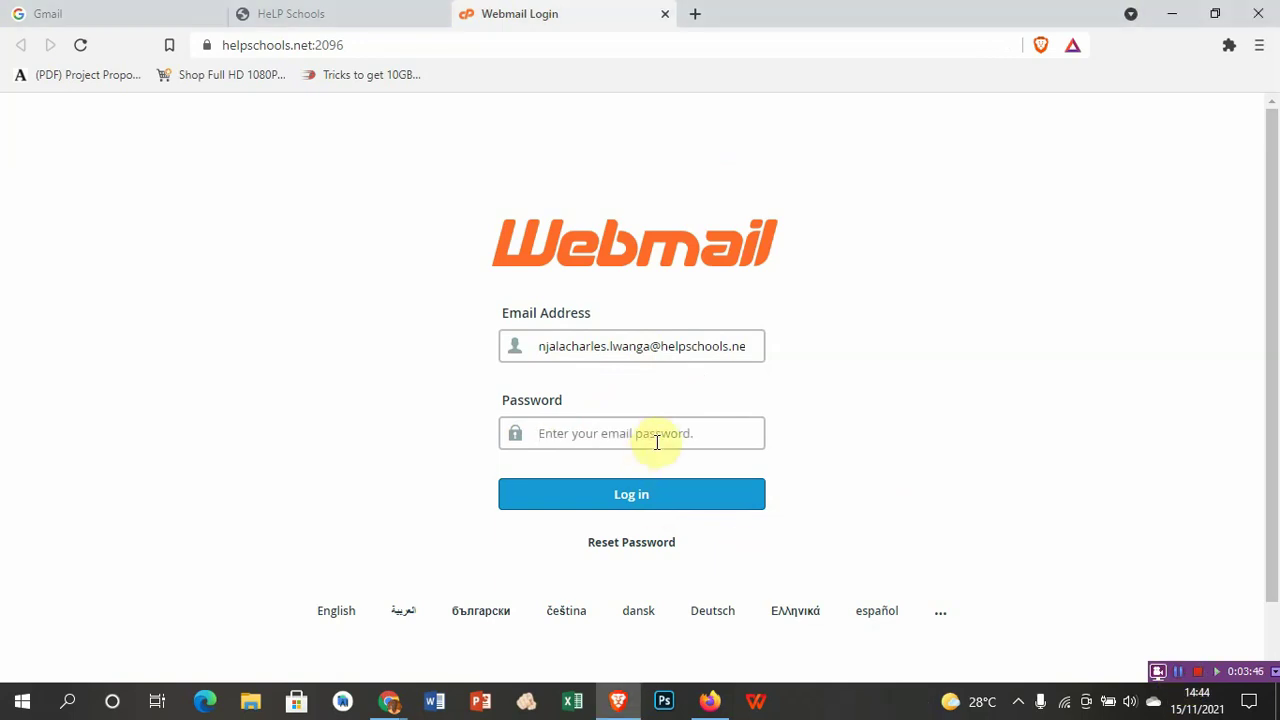
type("•••••••••••")
left_click(637, 500)
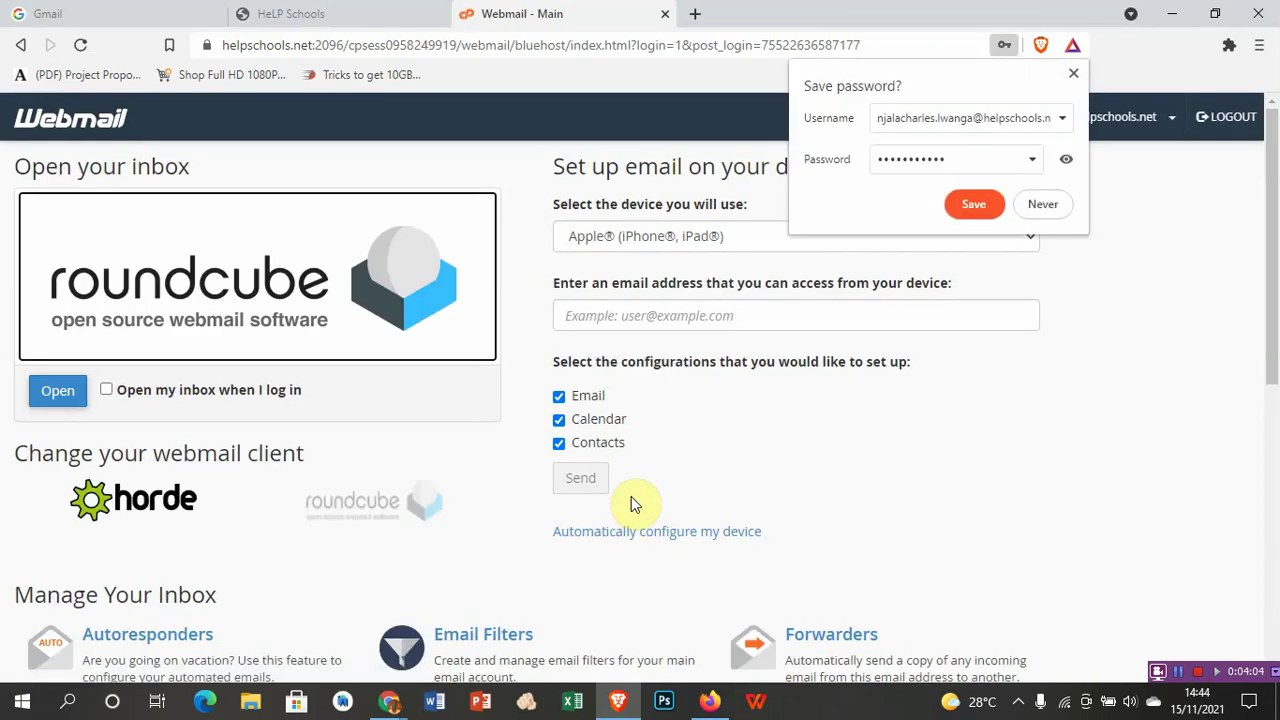
left_click(943, 79)
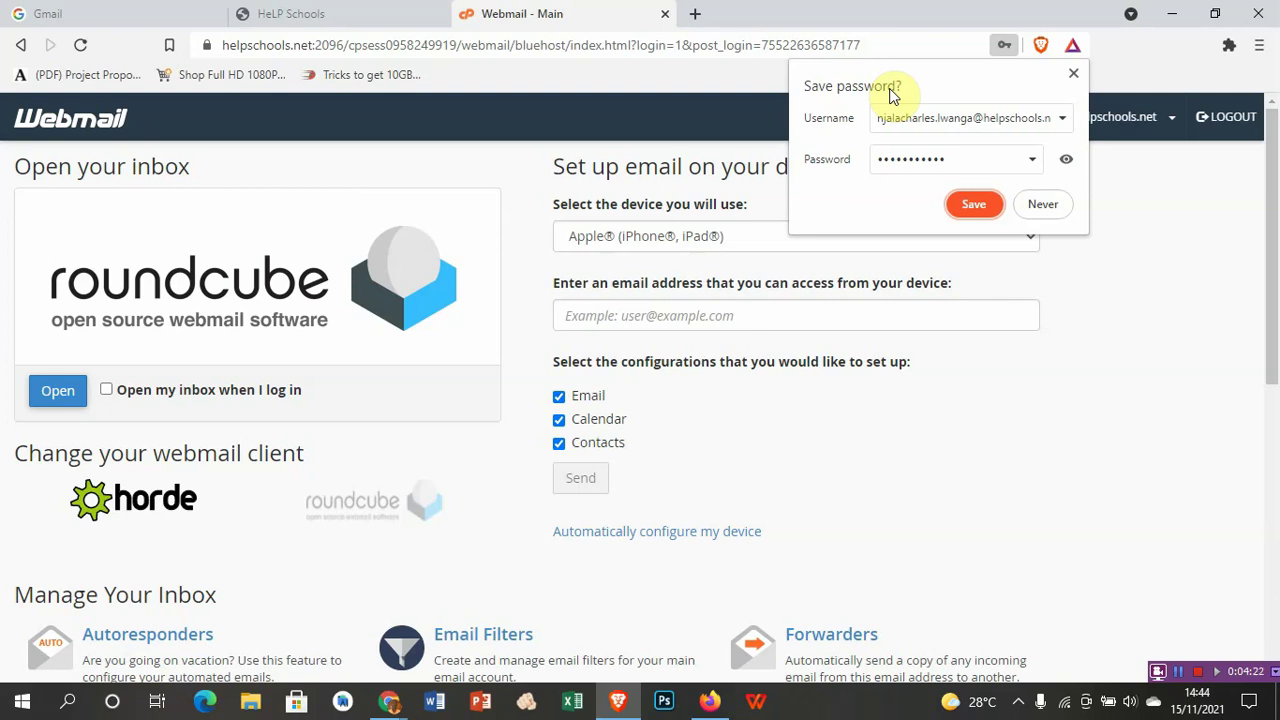
left_click(978, 206)
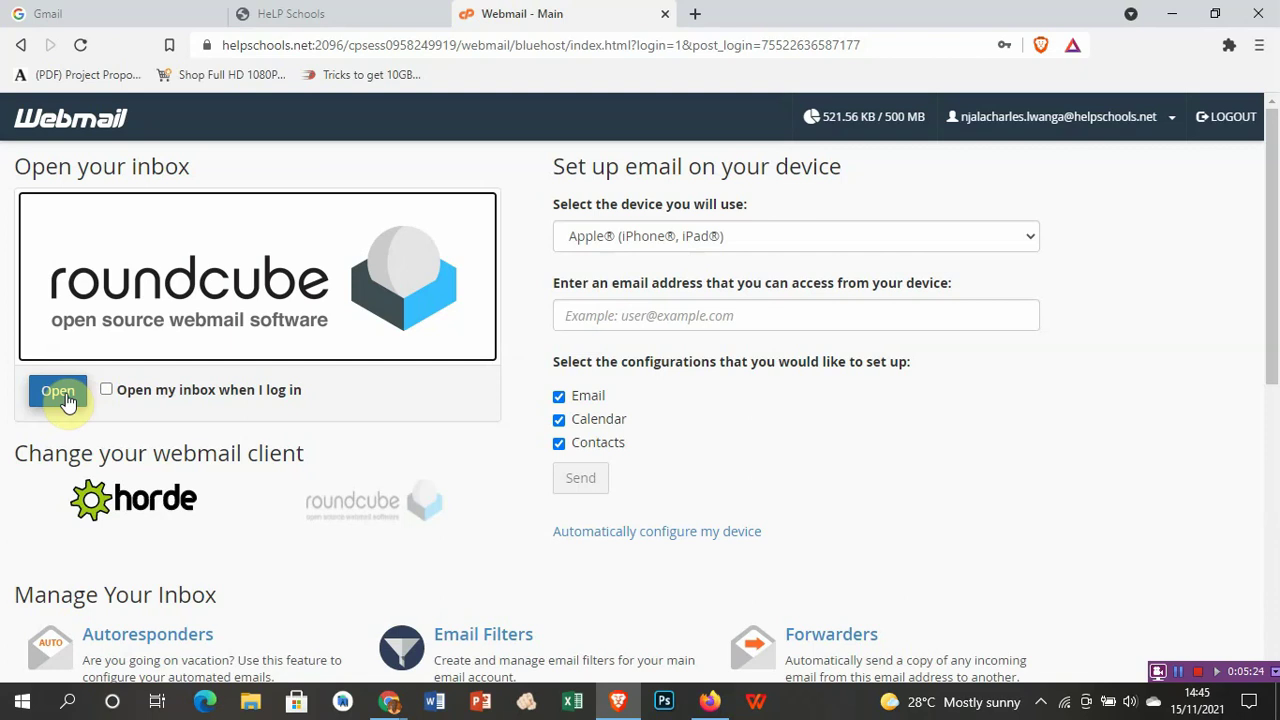
Step: Open the Roundcube inbox and scroll through its 27 messages
left_click(67, 400)
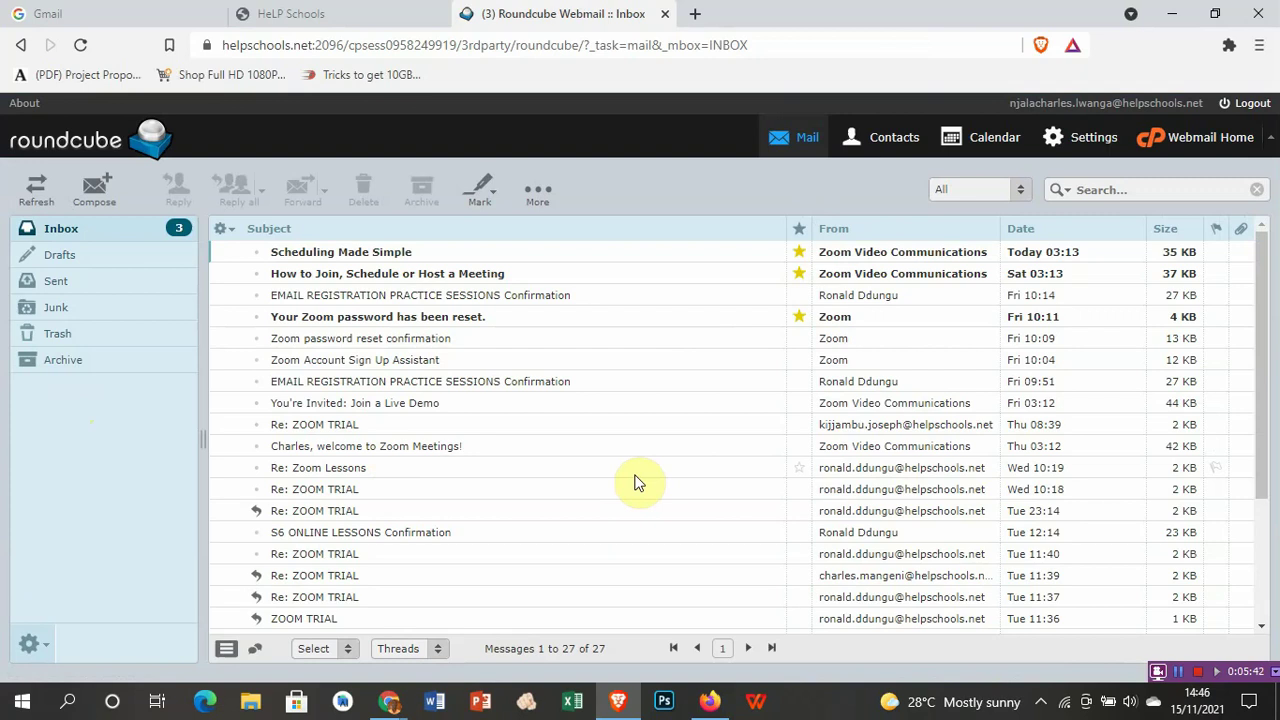
scroll(638, 482, "down", 3)
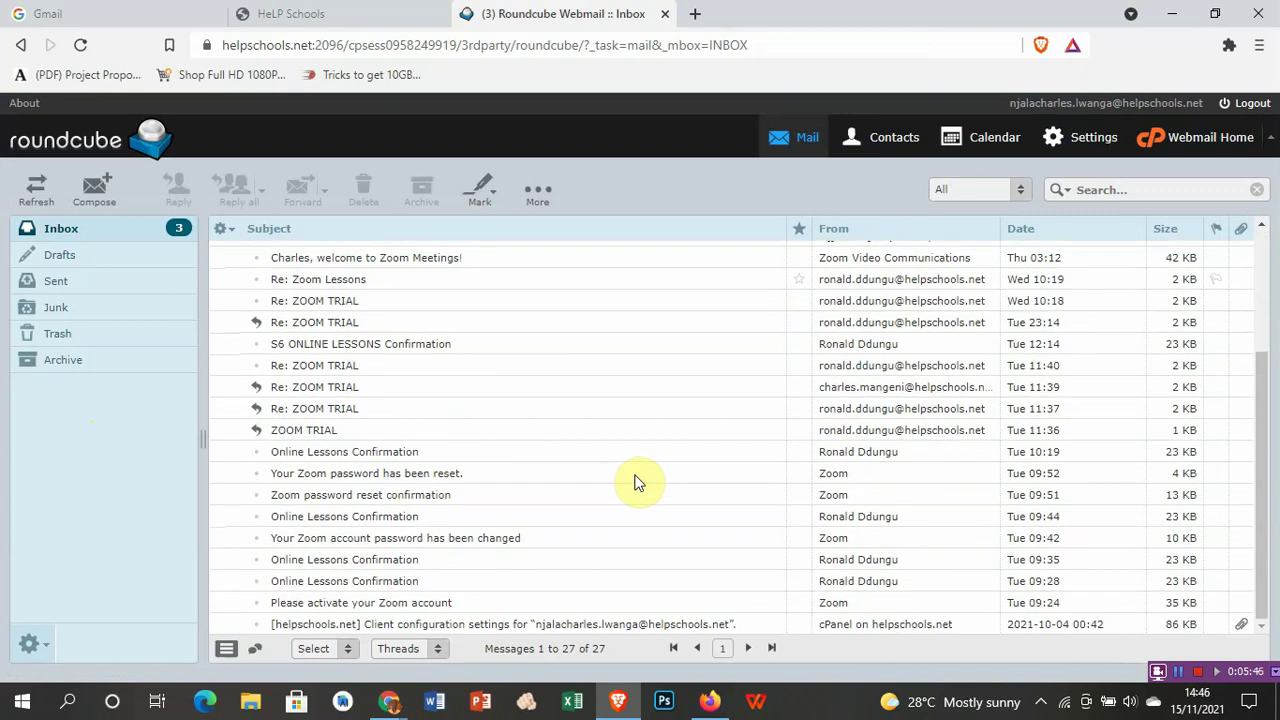
scroll(638, 482, "up", 3)
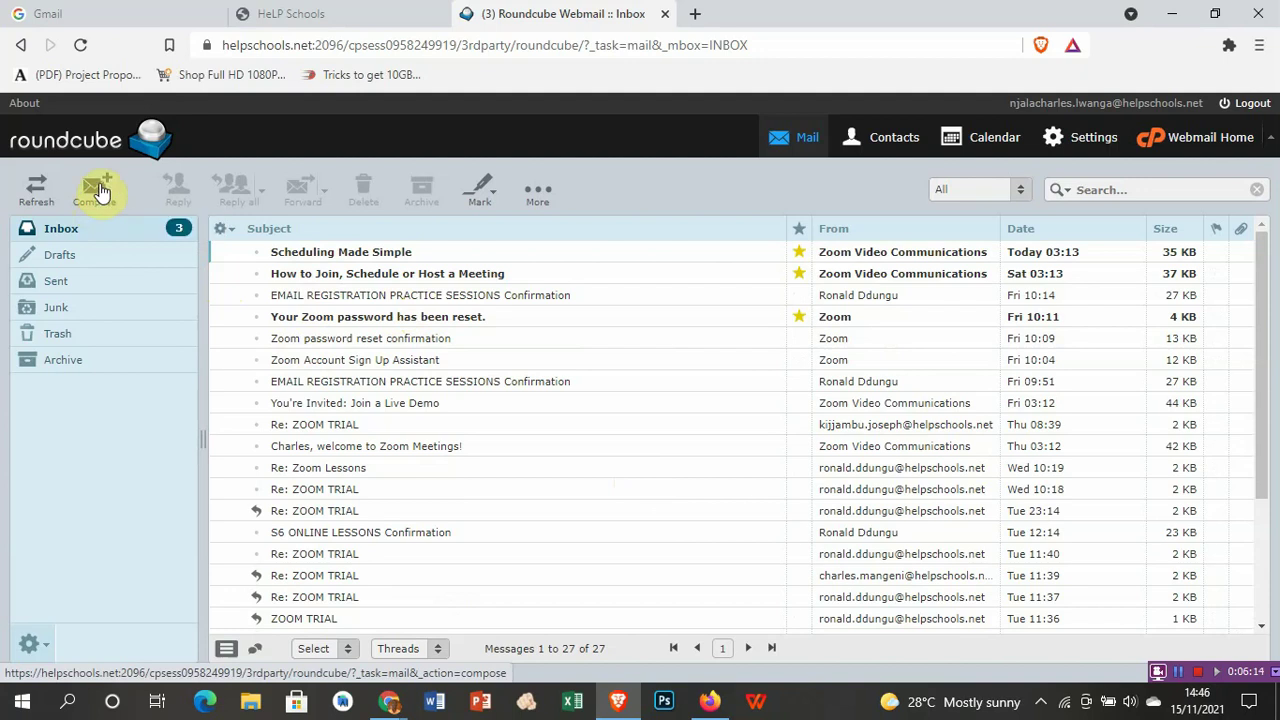
Step: Compose a new message addressed to the first recipient's helpschools.net email address
left_click(100, 190)
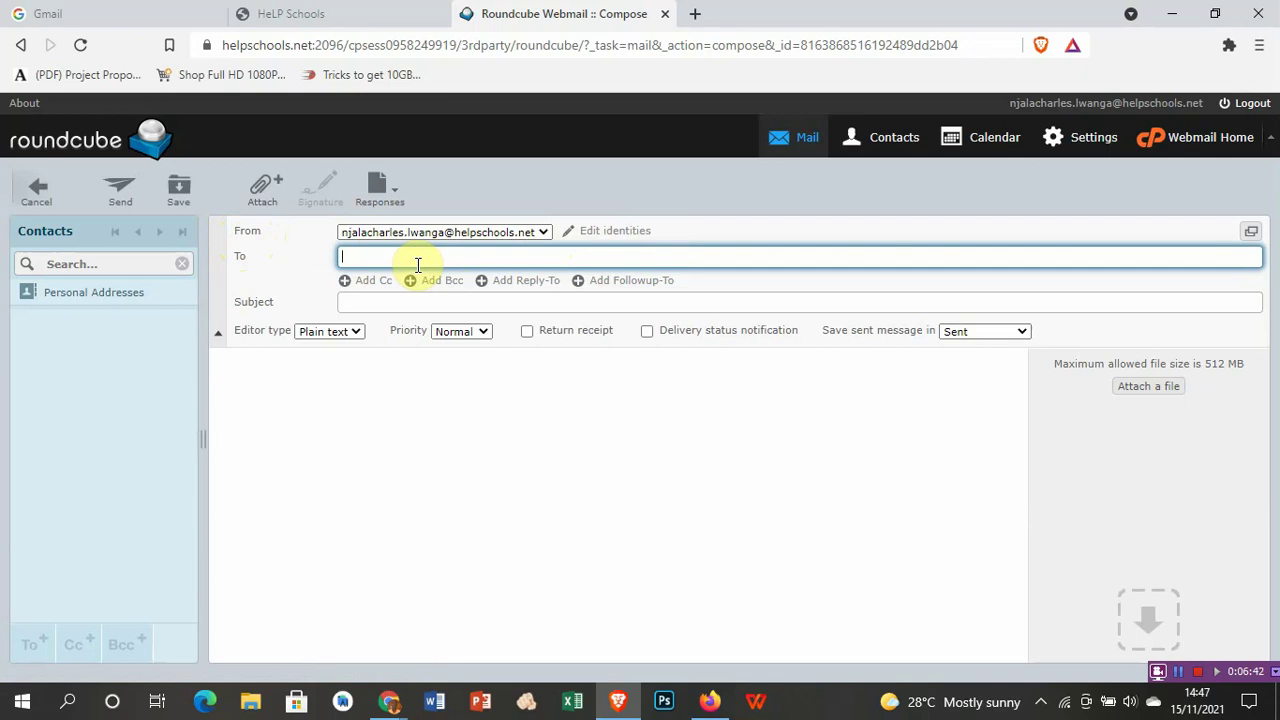
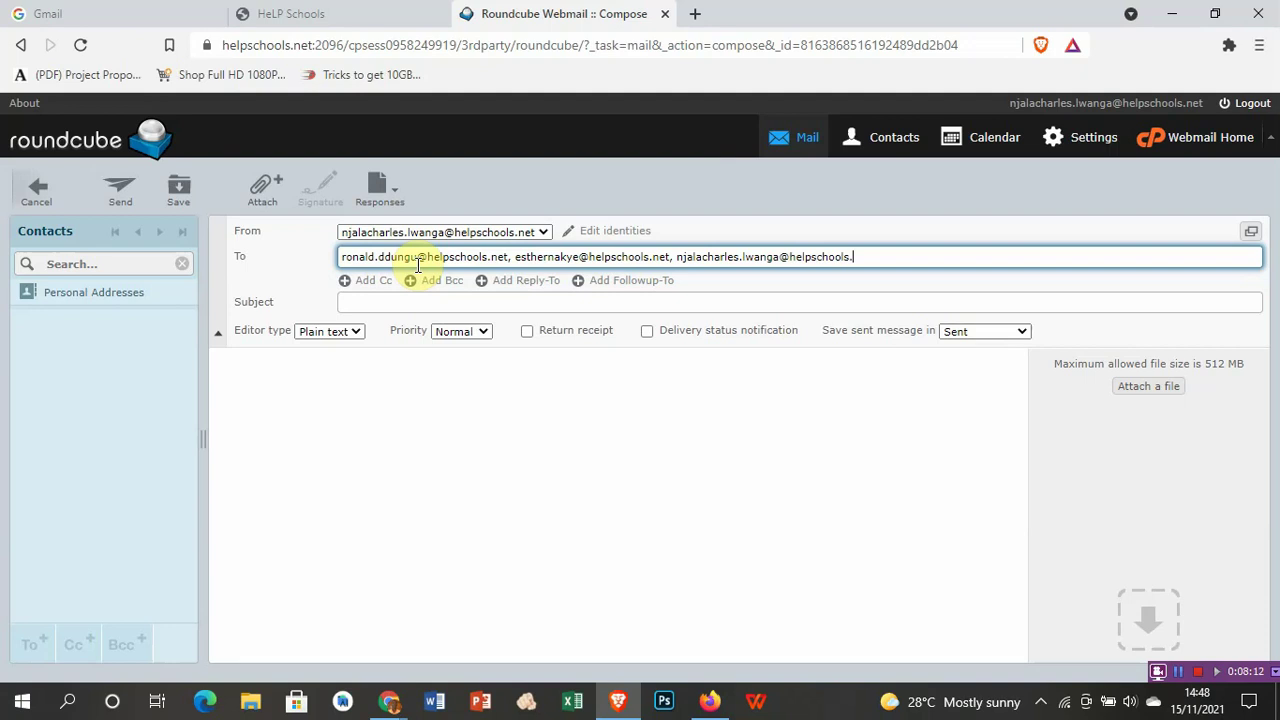
Step: Enter 'Testing My User Login' as the message subject
left_click(372, 302)
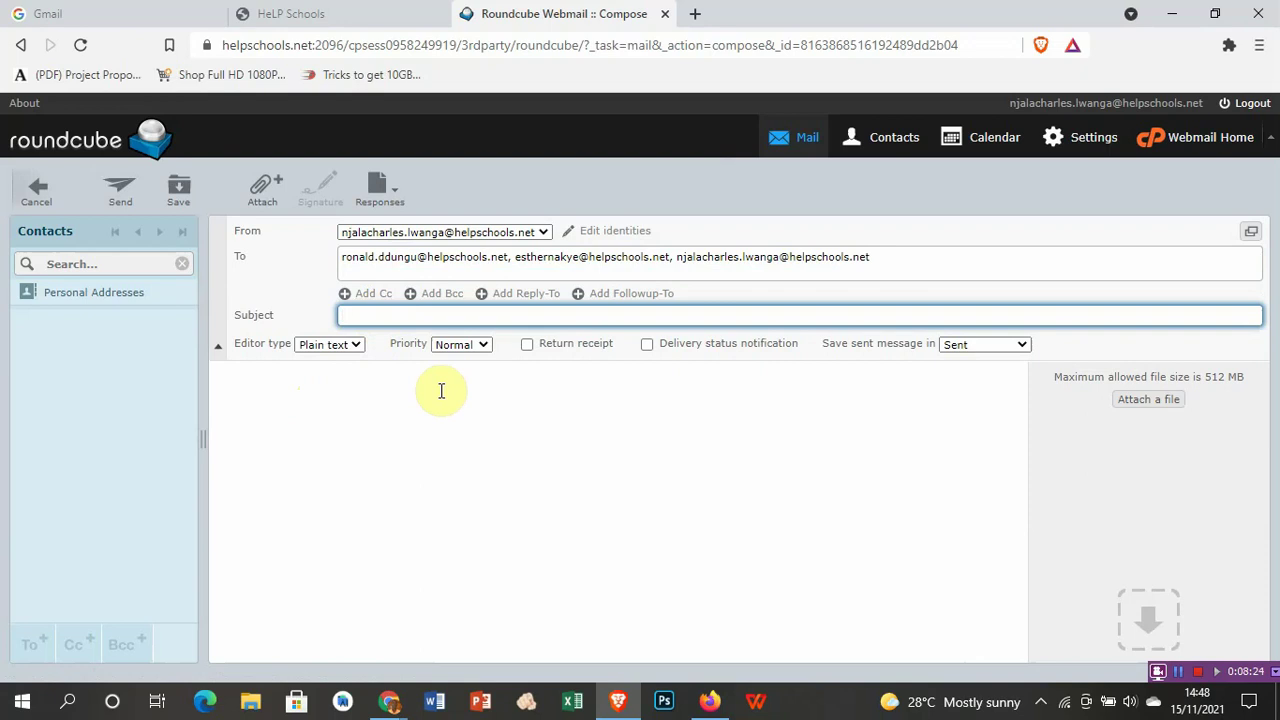
type("Testing My User Login")
left_click(414, 390)
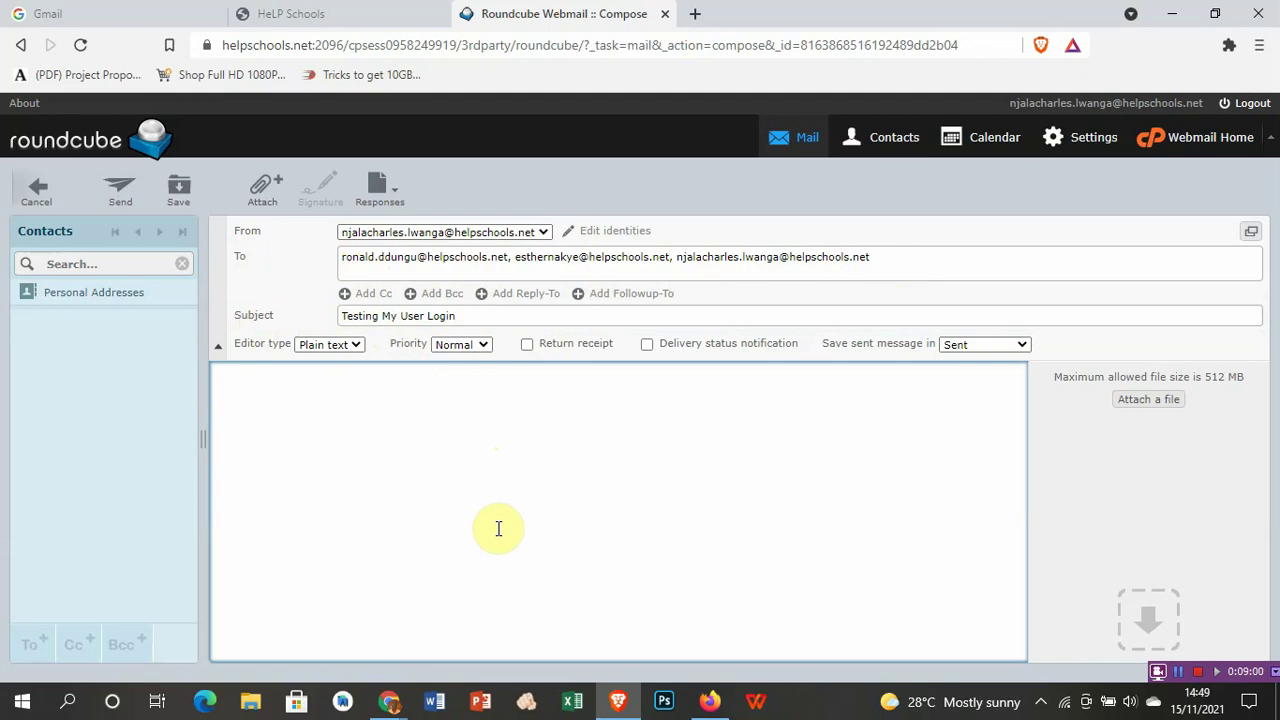
Step: Write the 'Hullo Team,' thank-you note about the new login and sign with the sender's name
type("Hu")
type("llo Tea")
type("m,  ")
type("Am")
type(" glad to")
type(" have ")
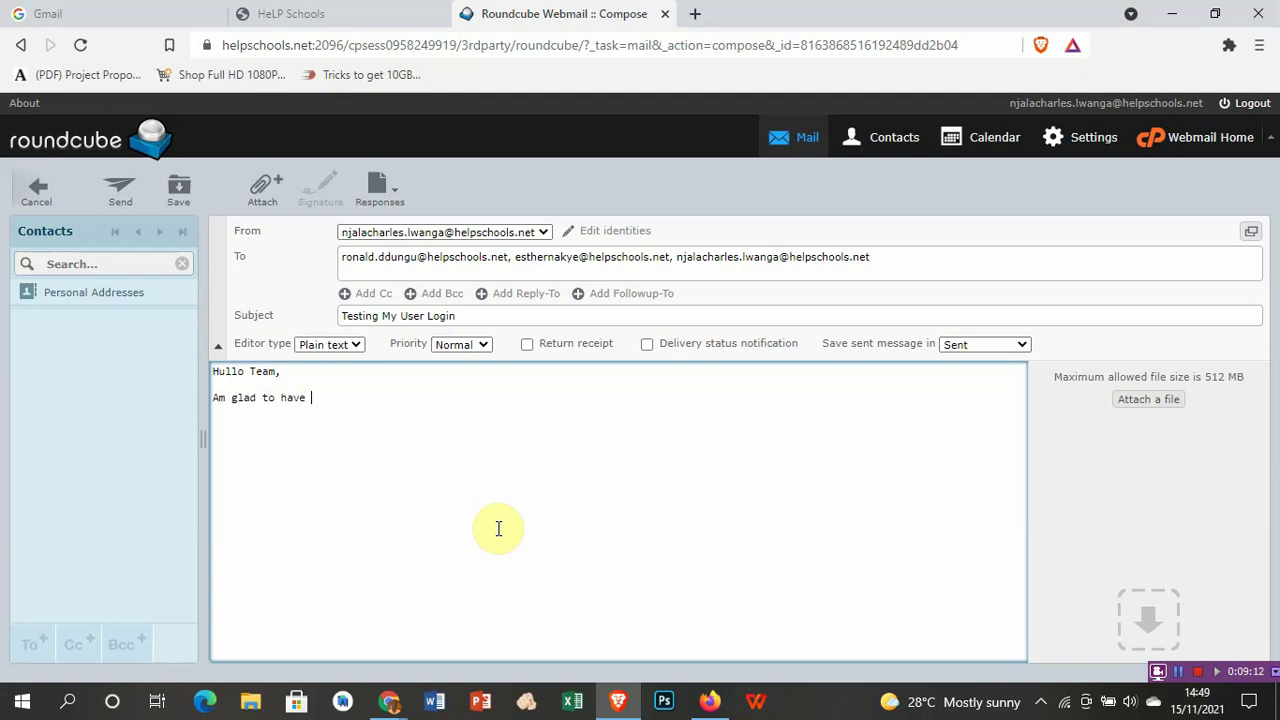
type("received this email login")
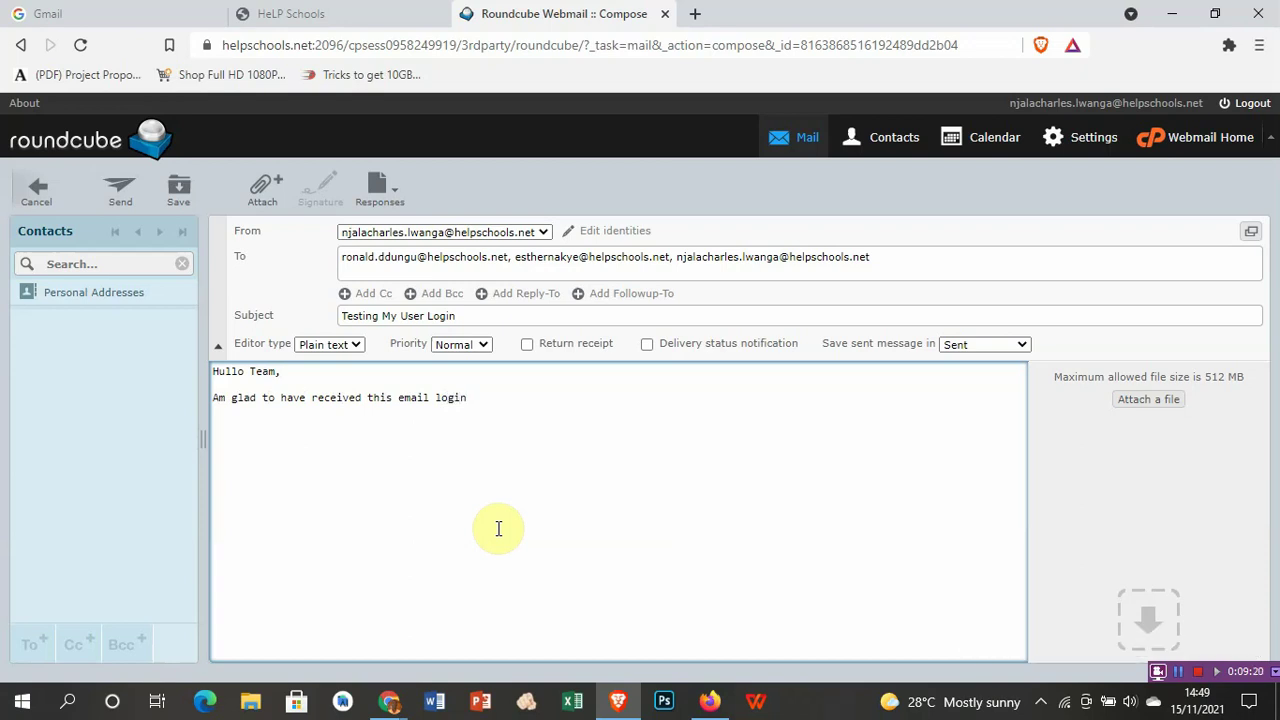
type(" at helpschools.net")
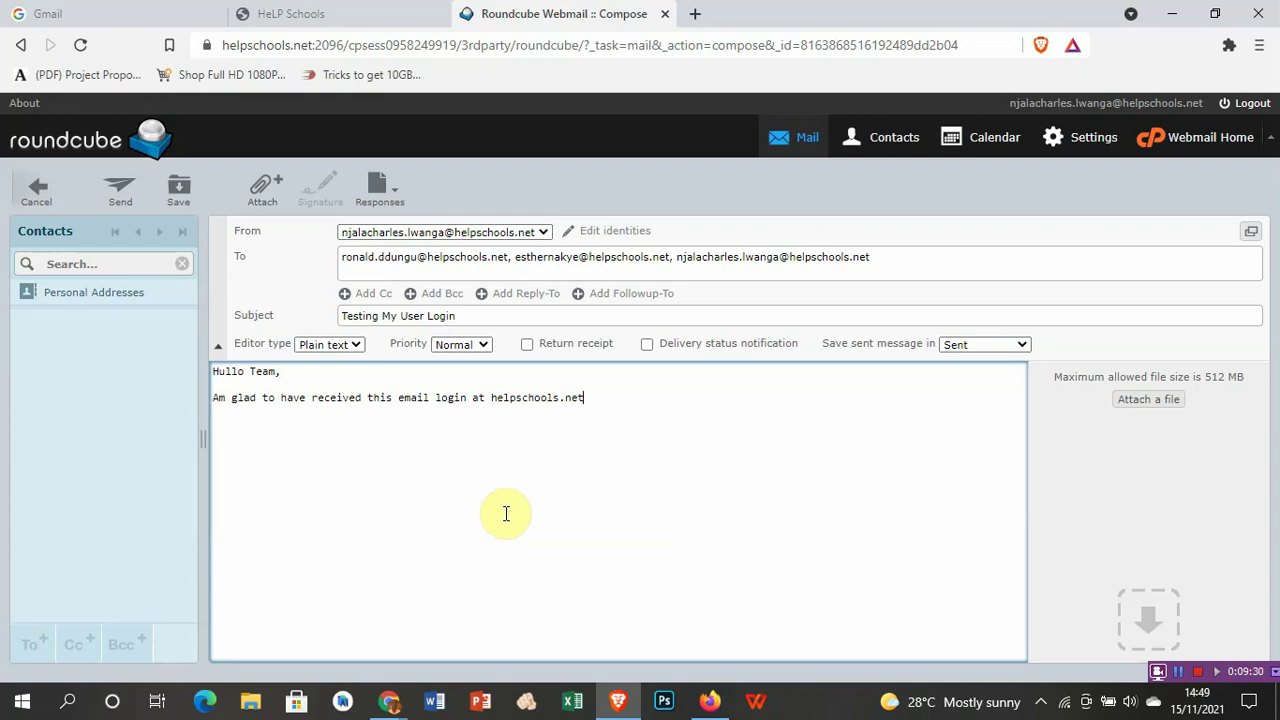
type(". I know I will be requi")
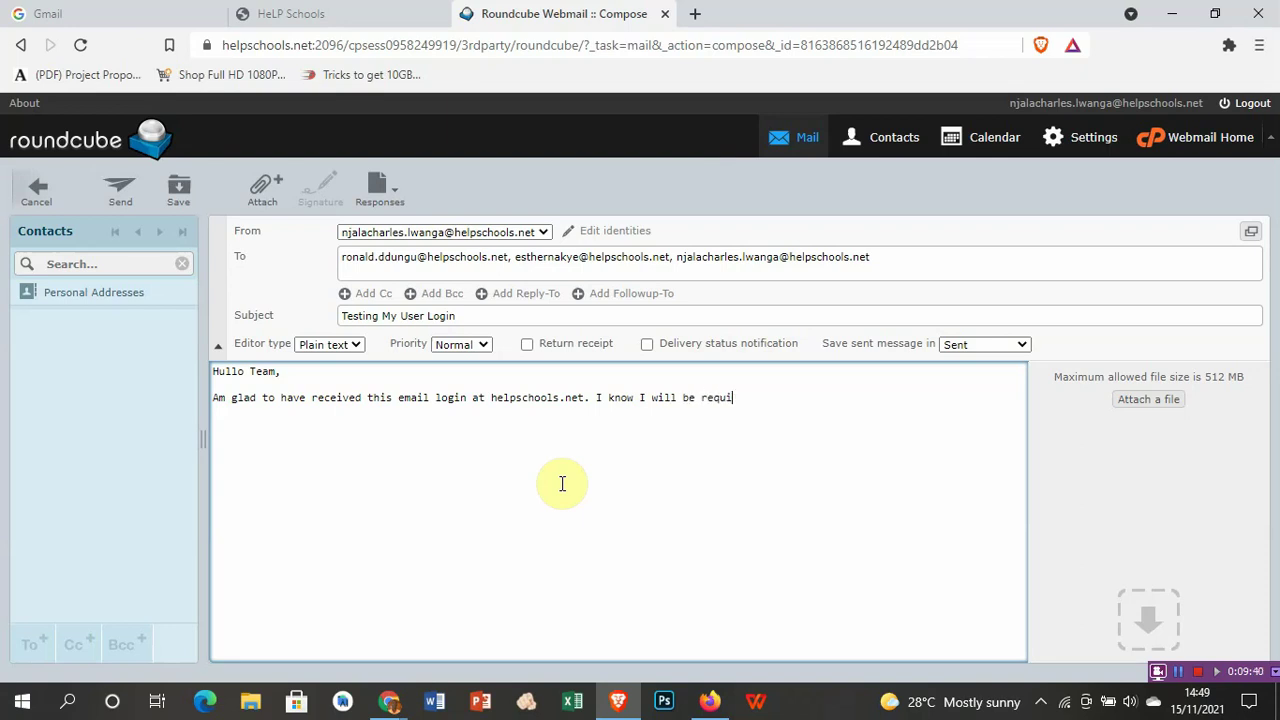
type("red to use it for logging ")
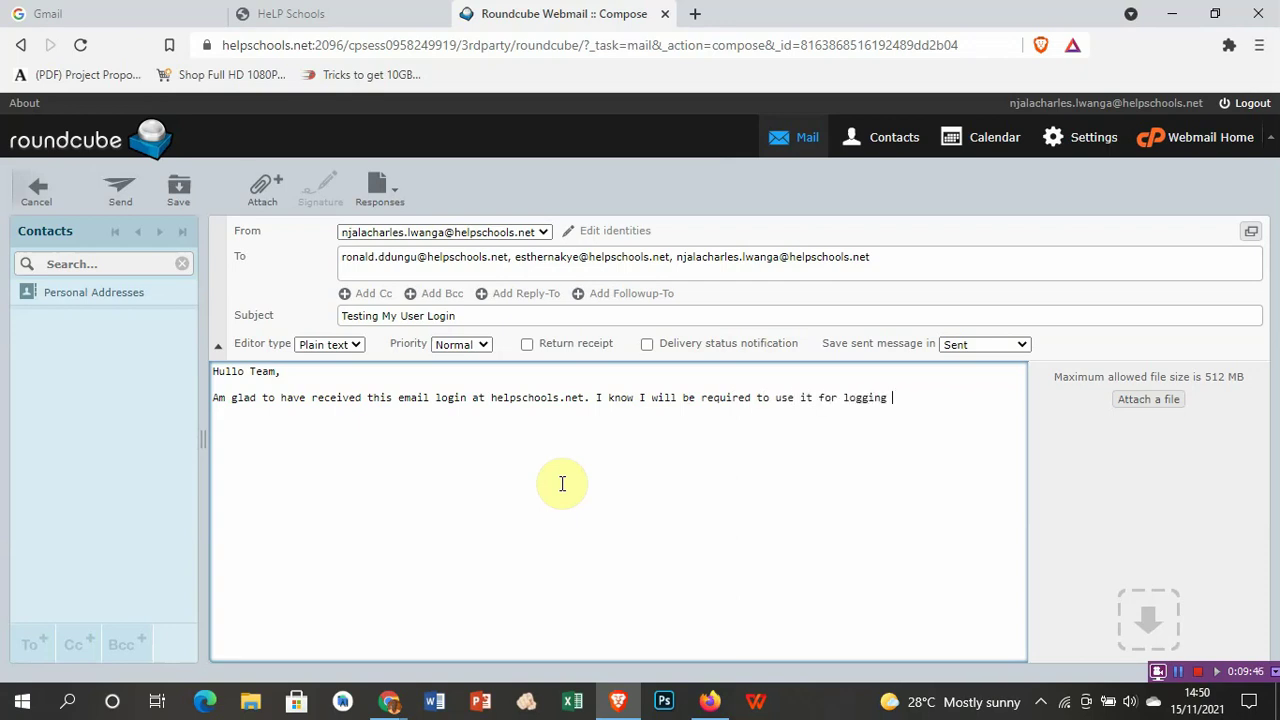
type("into the zoom lessons")
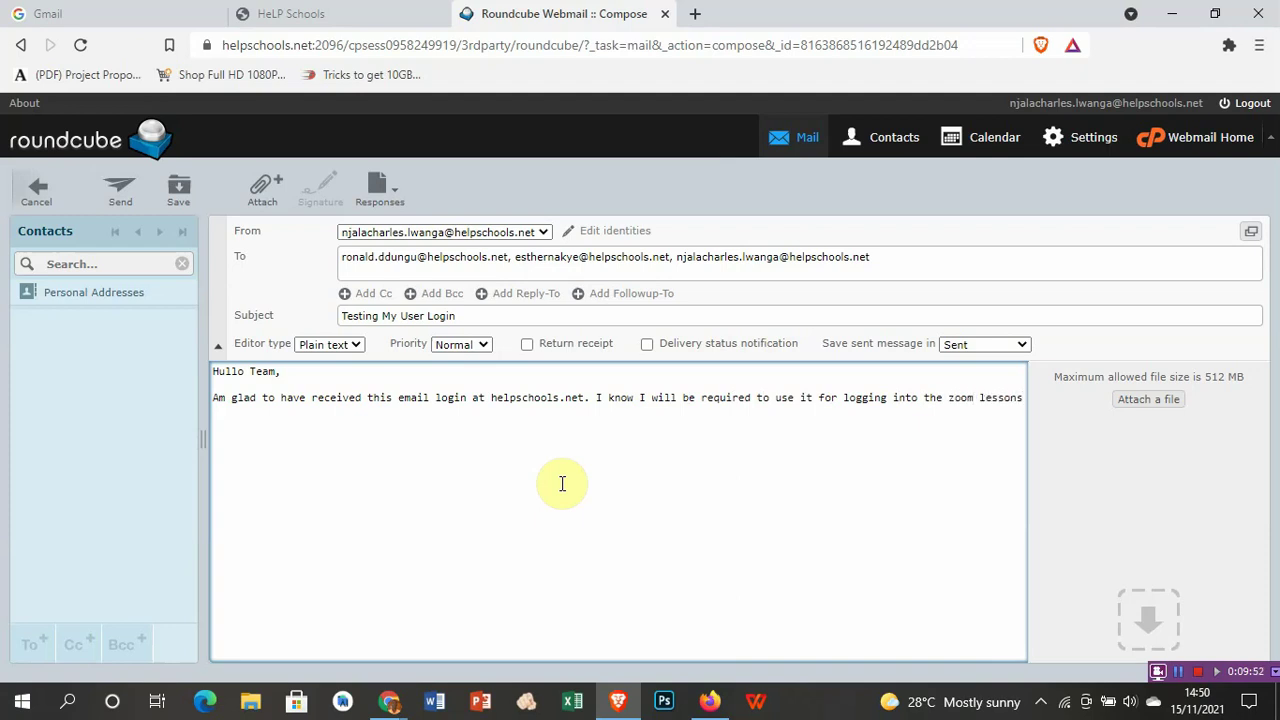
type(". Thank you o")
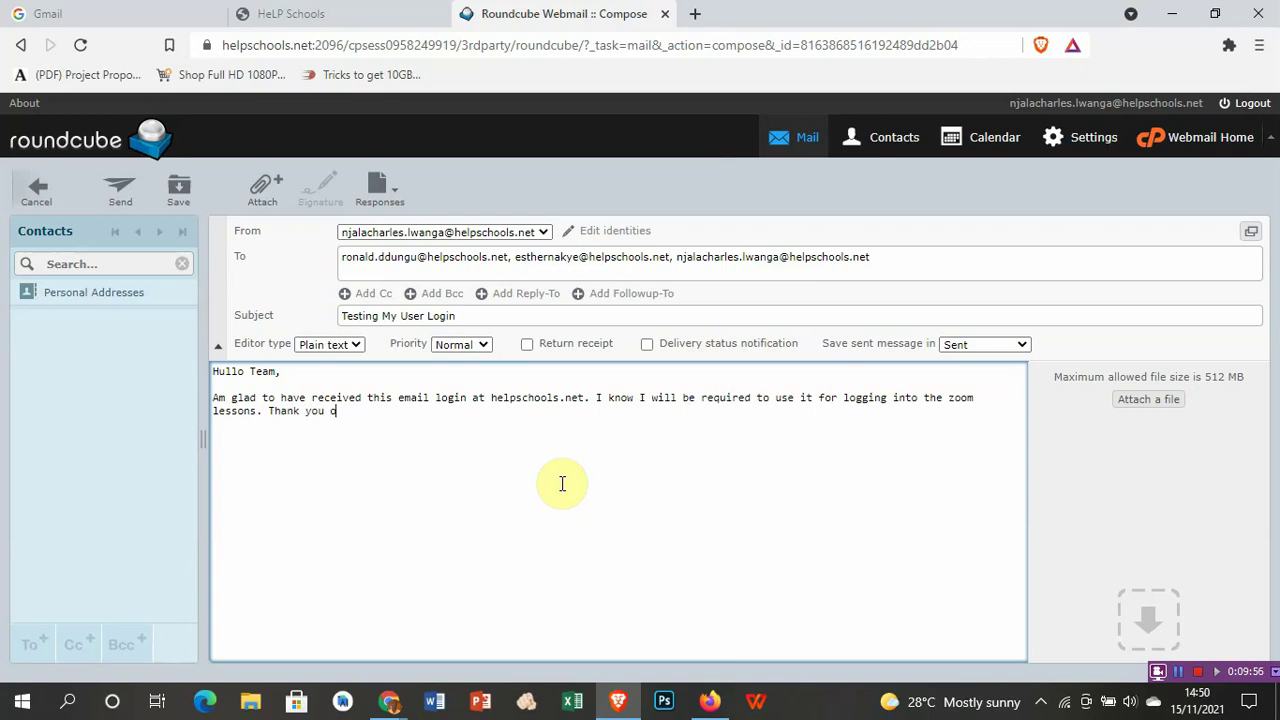
type("nce again for your ass")
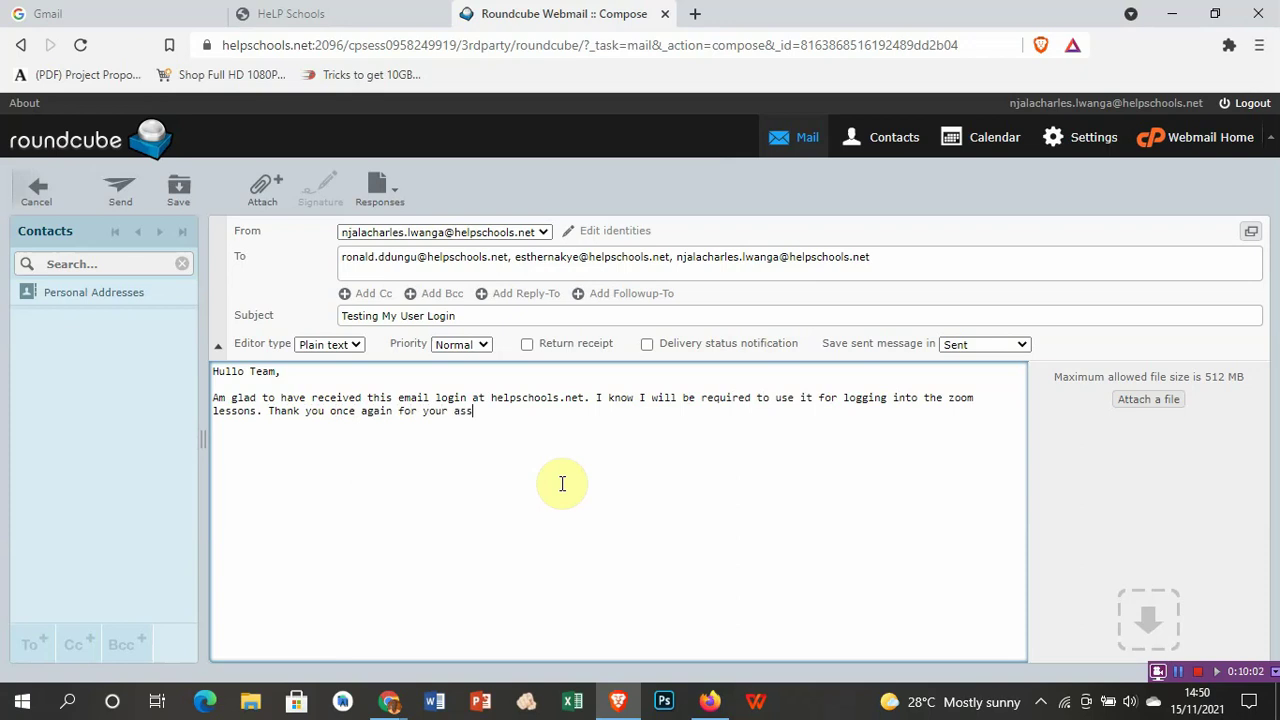
type("istance.")
key("Return")
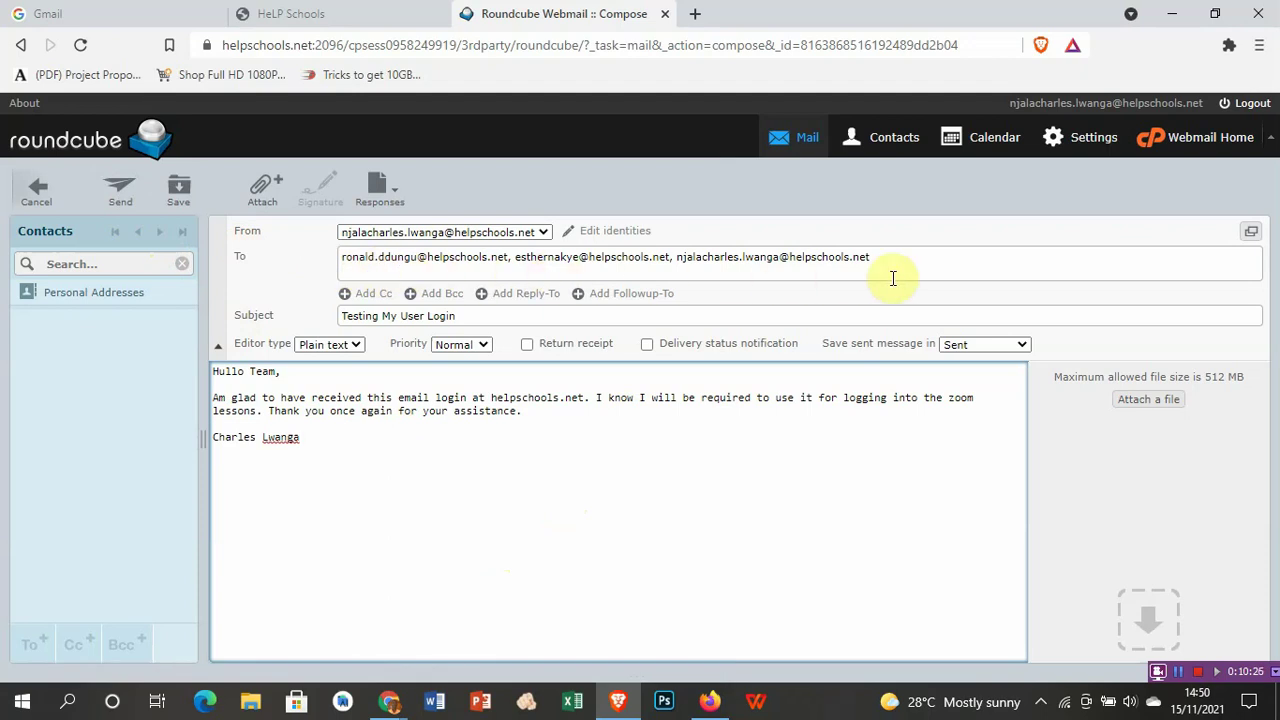
Step: Send the message, hit an SMTP 550 error, and select the faulty second address
left_click(123, 190)
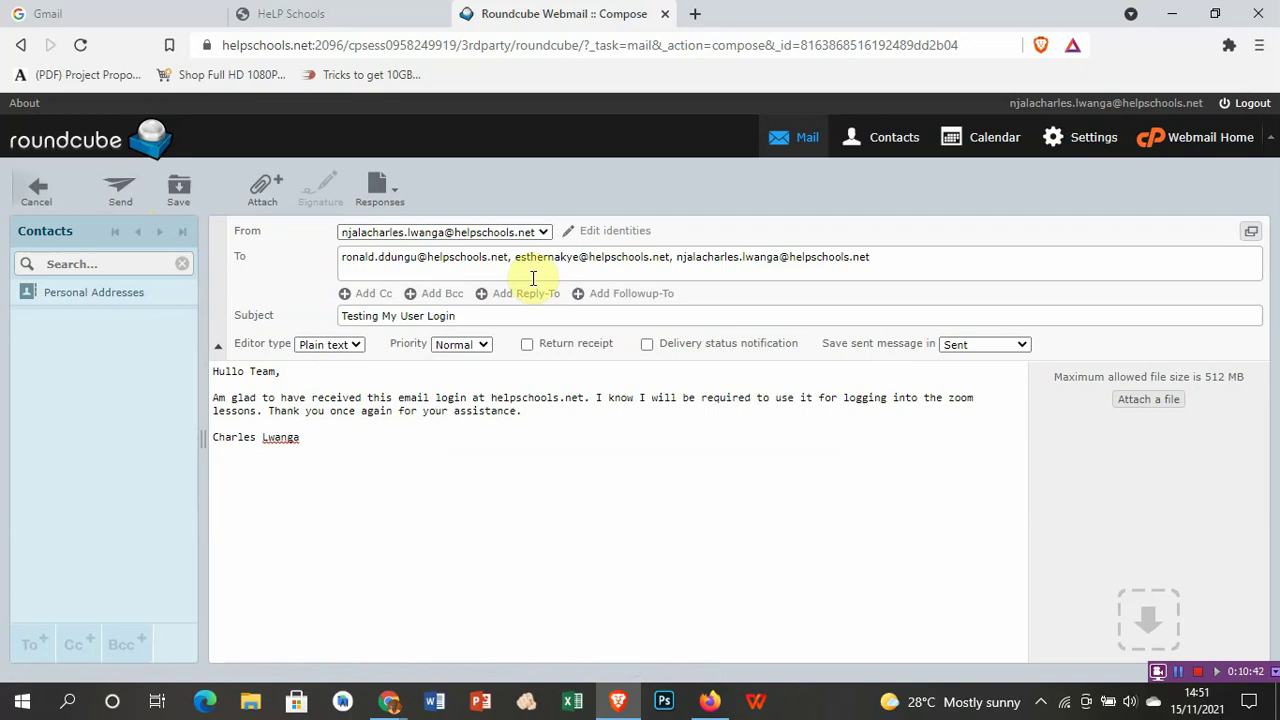
left_click_drag(514, 262, 674, 269)
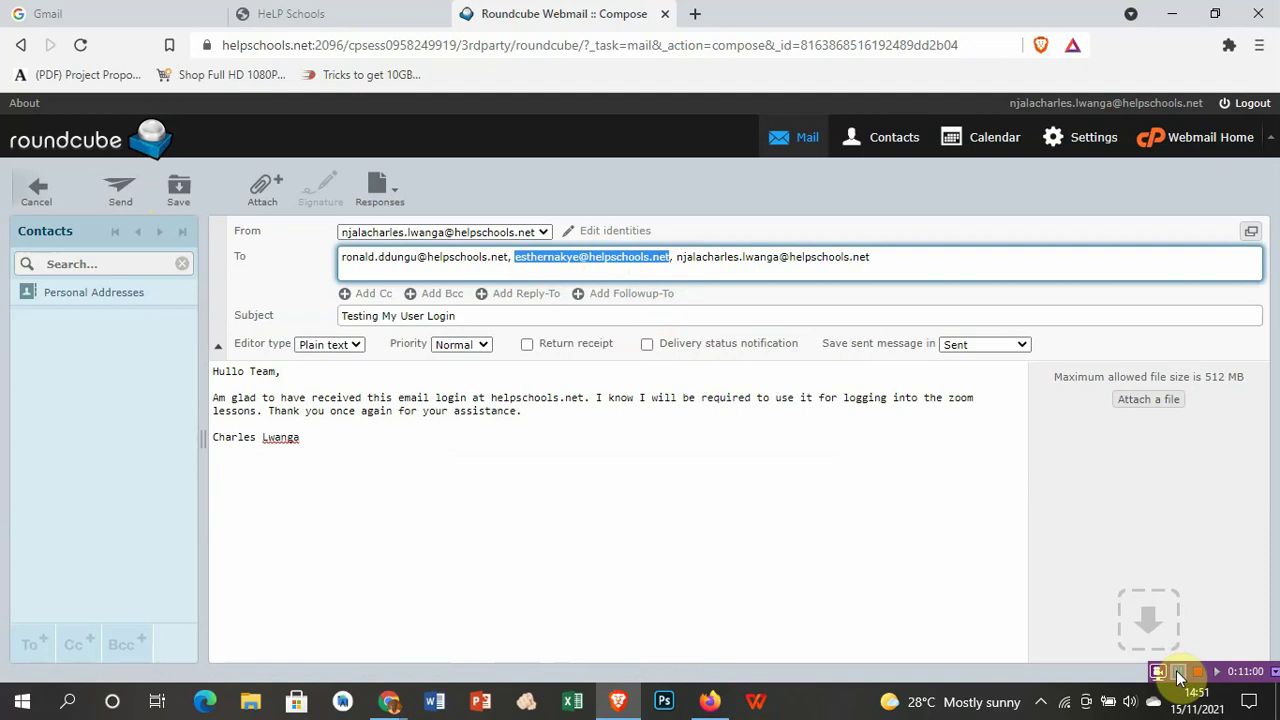
Step: Fix the spelling of the second recipient's address in the To field and try sending again
left_click(1179, 677)
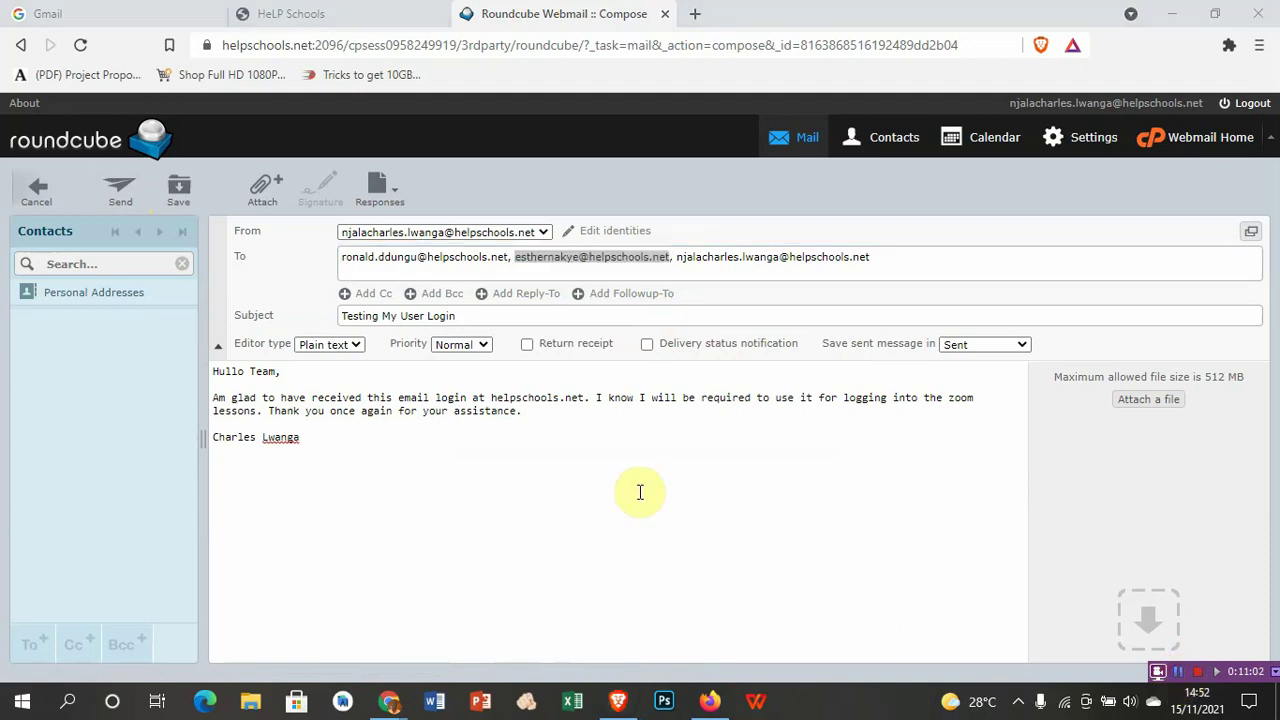
left_click(590, 260)
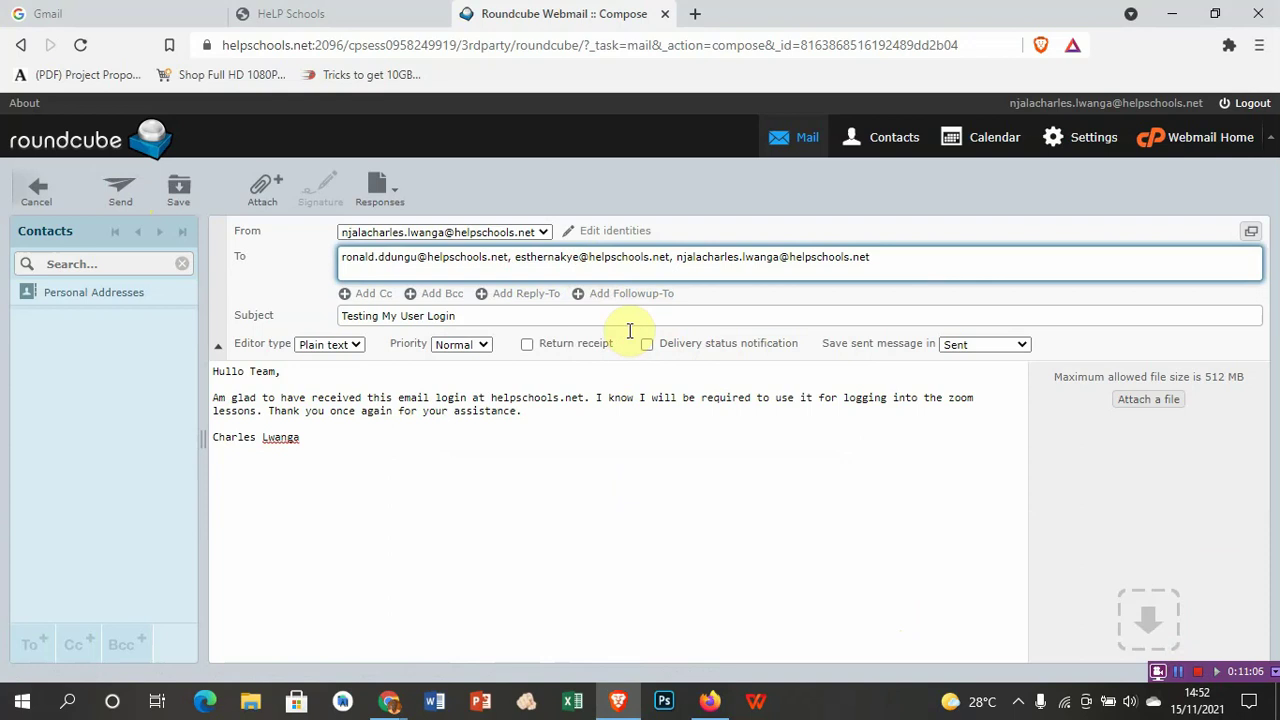
type("yune")
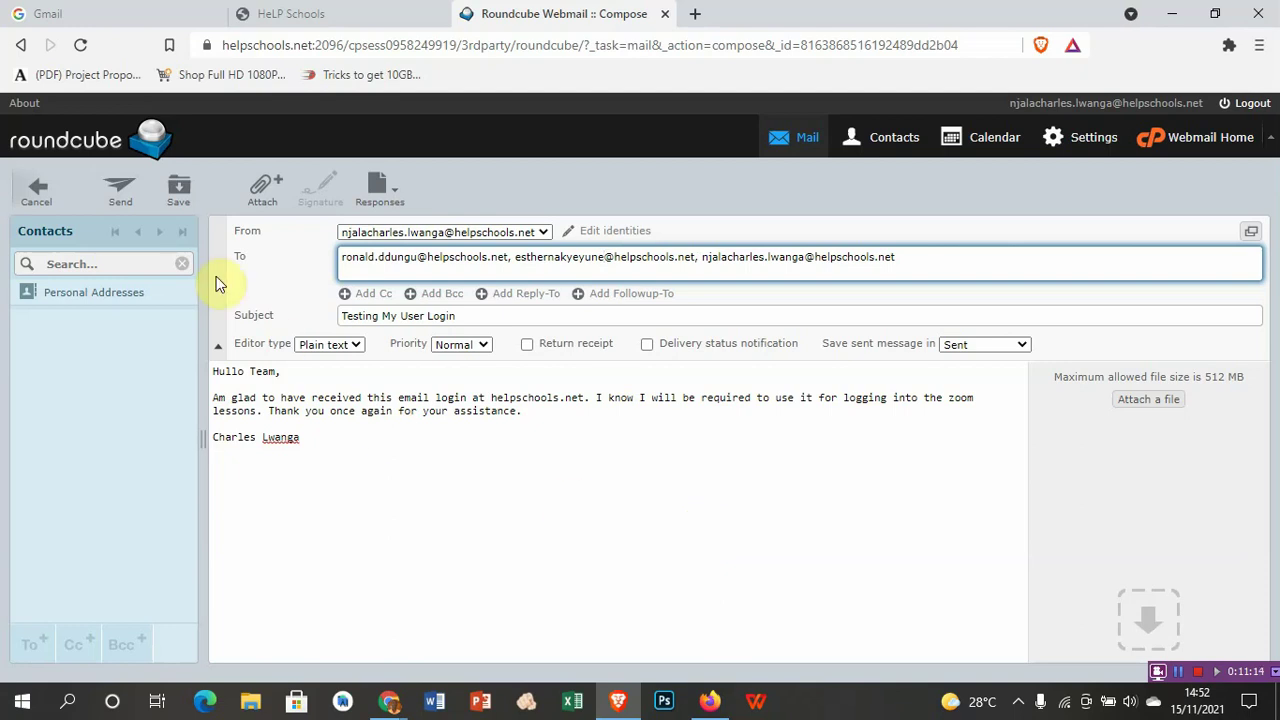
left_click(121, 196)
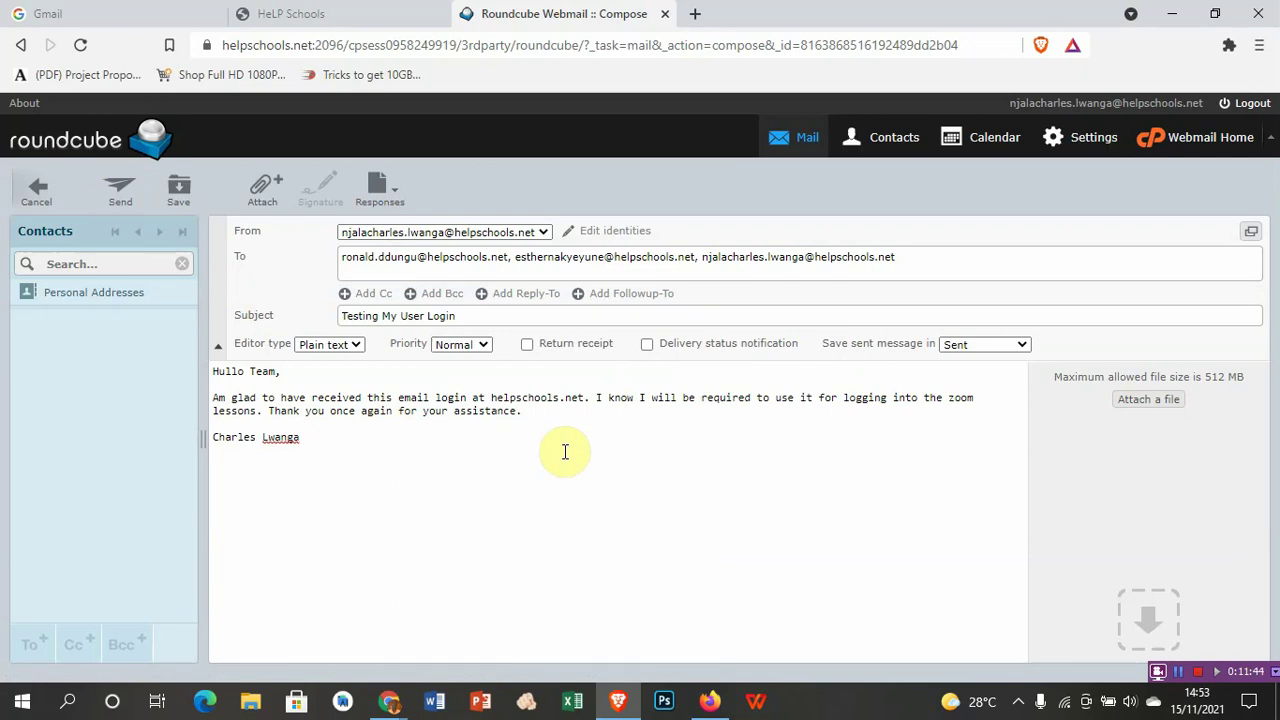
Step: Add the missing dot to the second recipient's address and send to all three recipients
left_click(1179, 673)
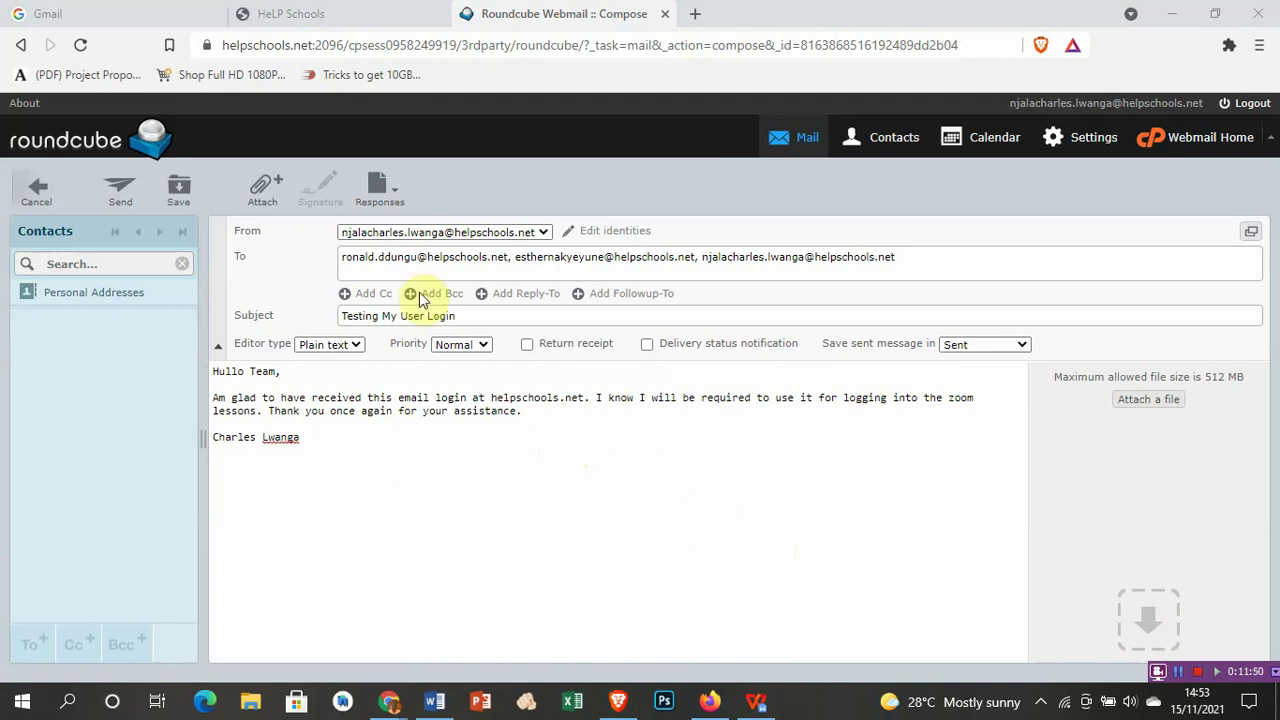
left_click(552, 262)
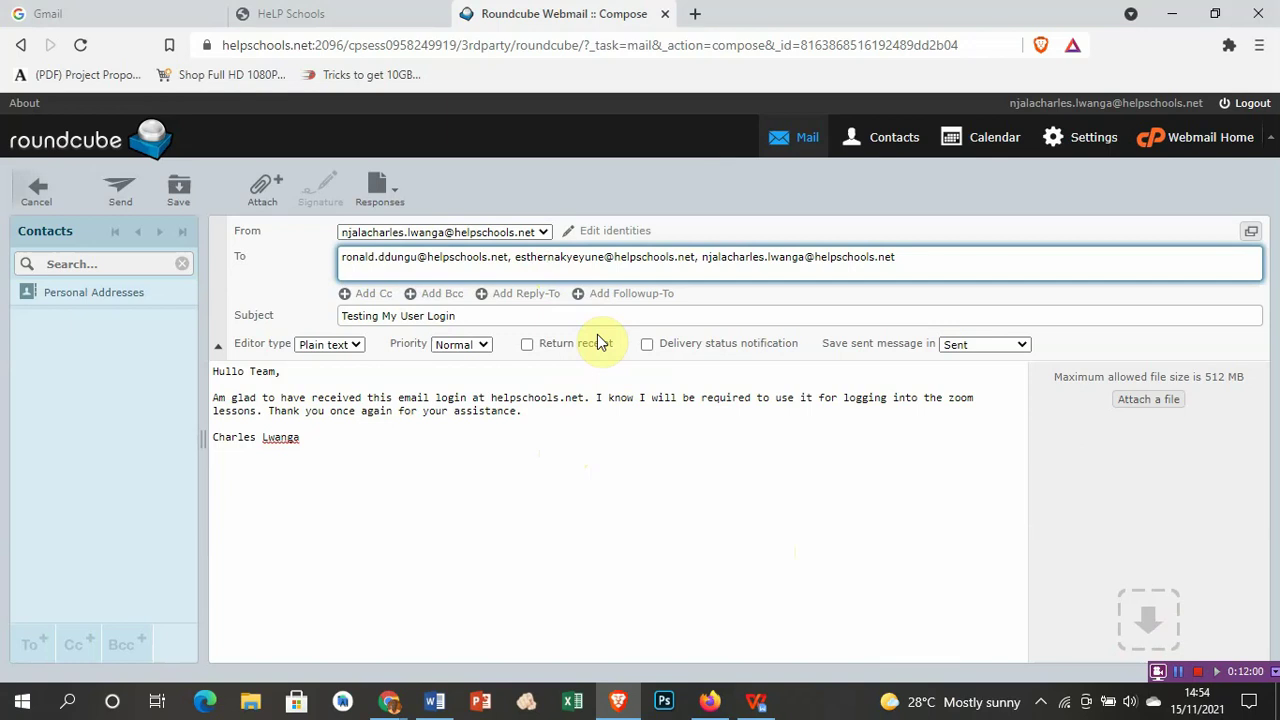
type(".")
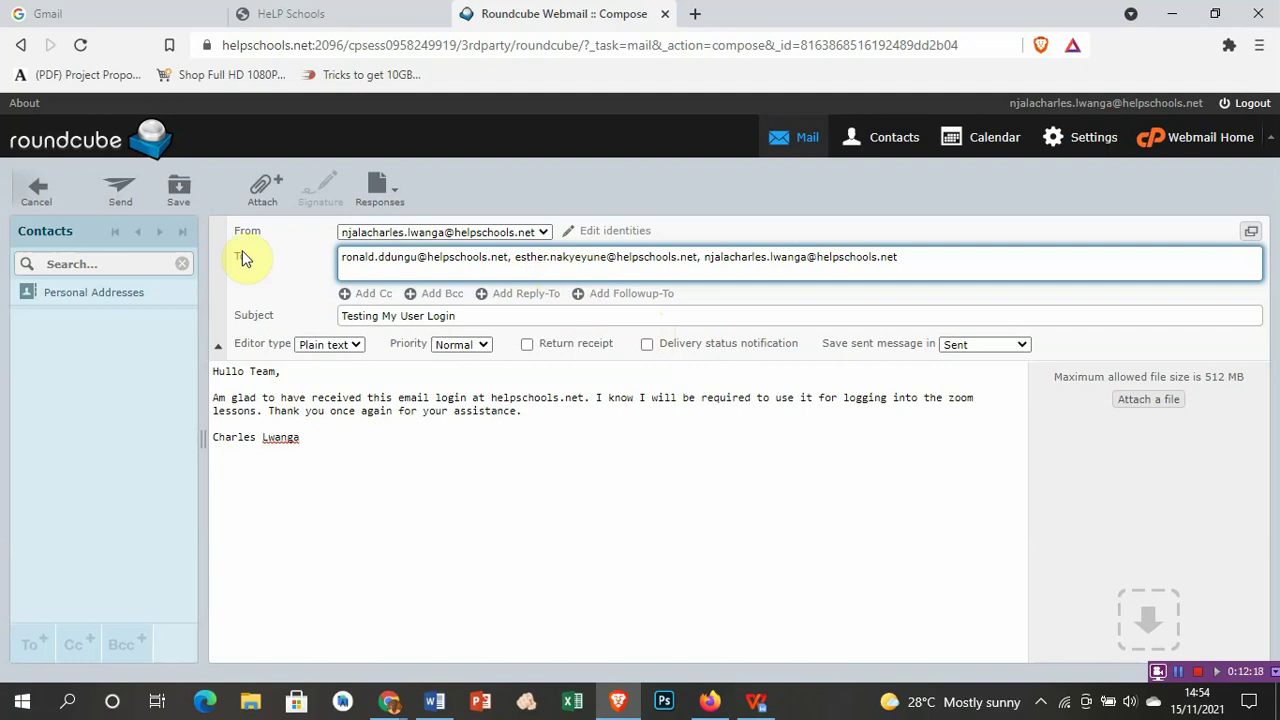
left_click(128, 193)
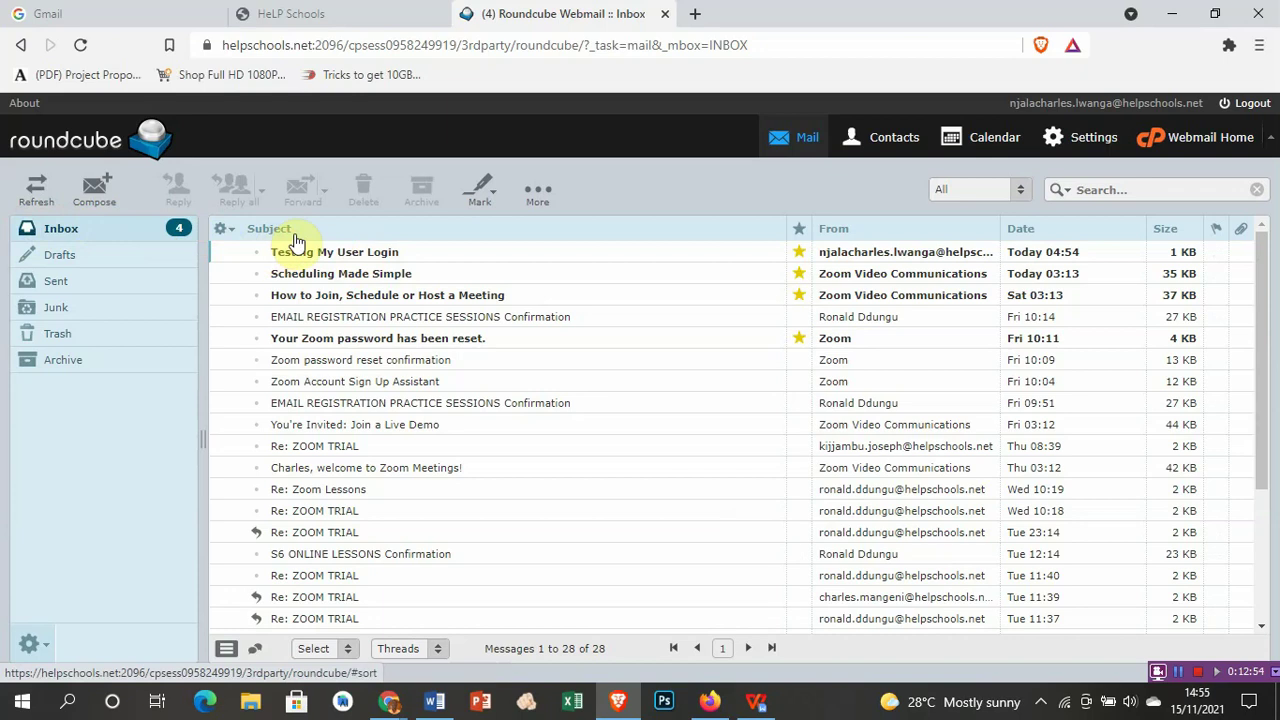
Step: Open the Inbox to confirm 'Testing My User Login' tops the 28-message list
left_click(105, 230)
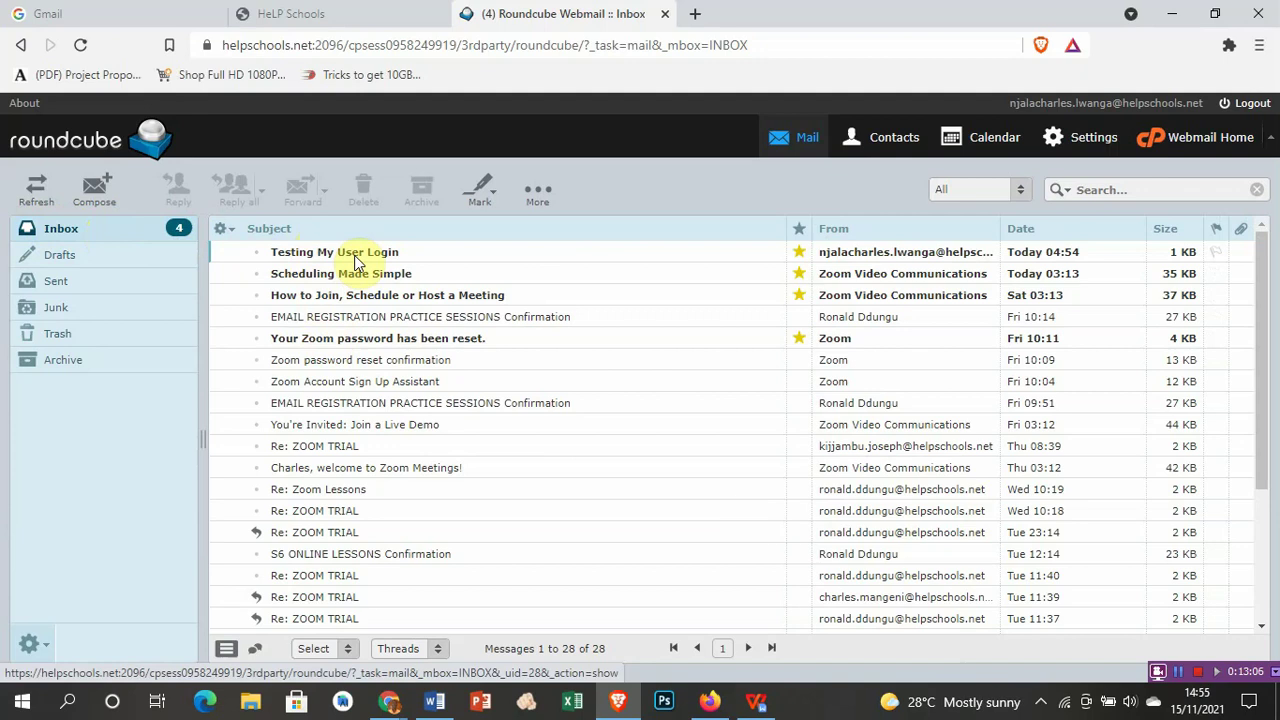
Step: Open the 'Testing My User Login' message from the Inbox to view its three recipients
double_click(356, 259)
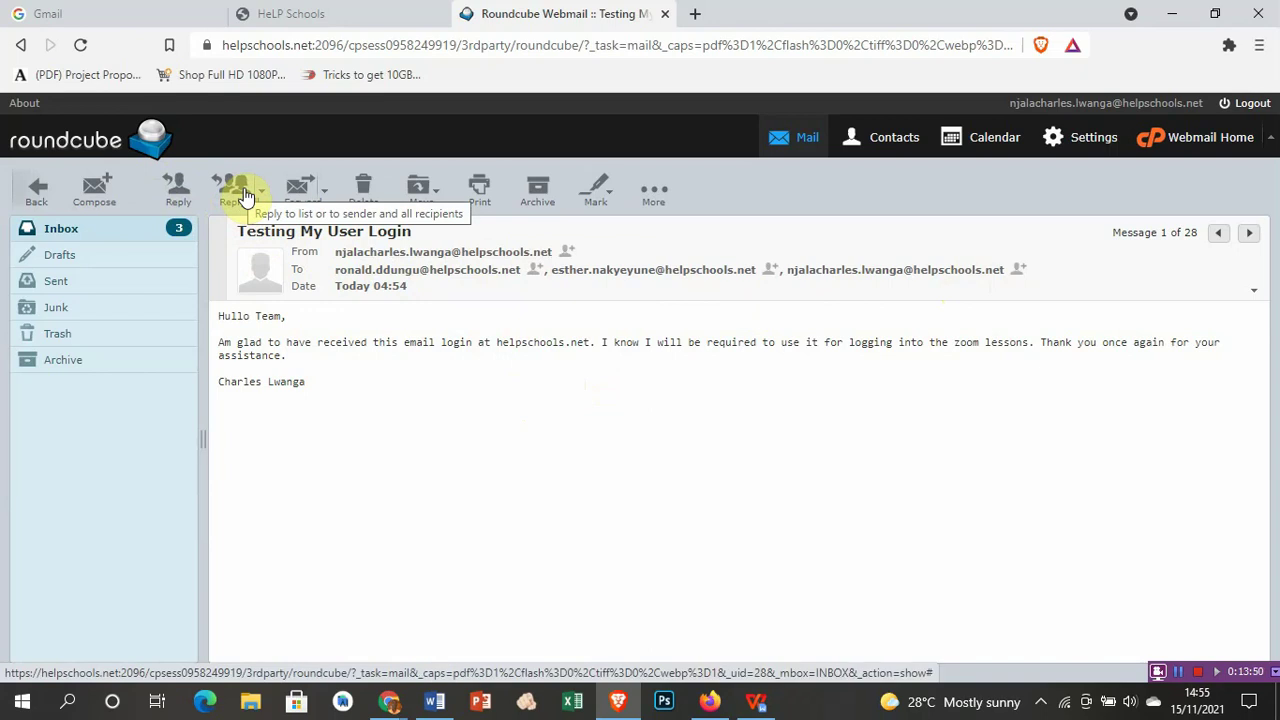
Step: Reply all, then delete the last and first addresses so only the middle recipient remains
left_click(177, 192)
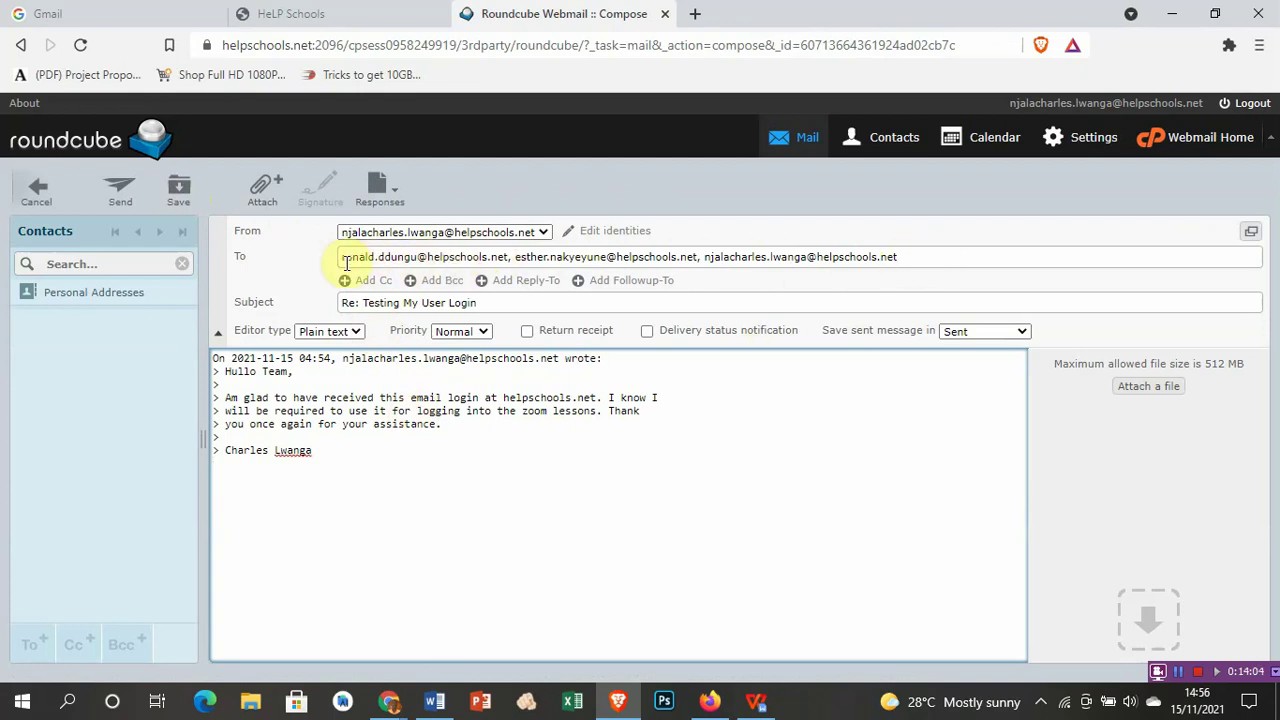
left_click(908, 258)
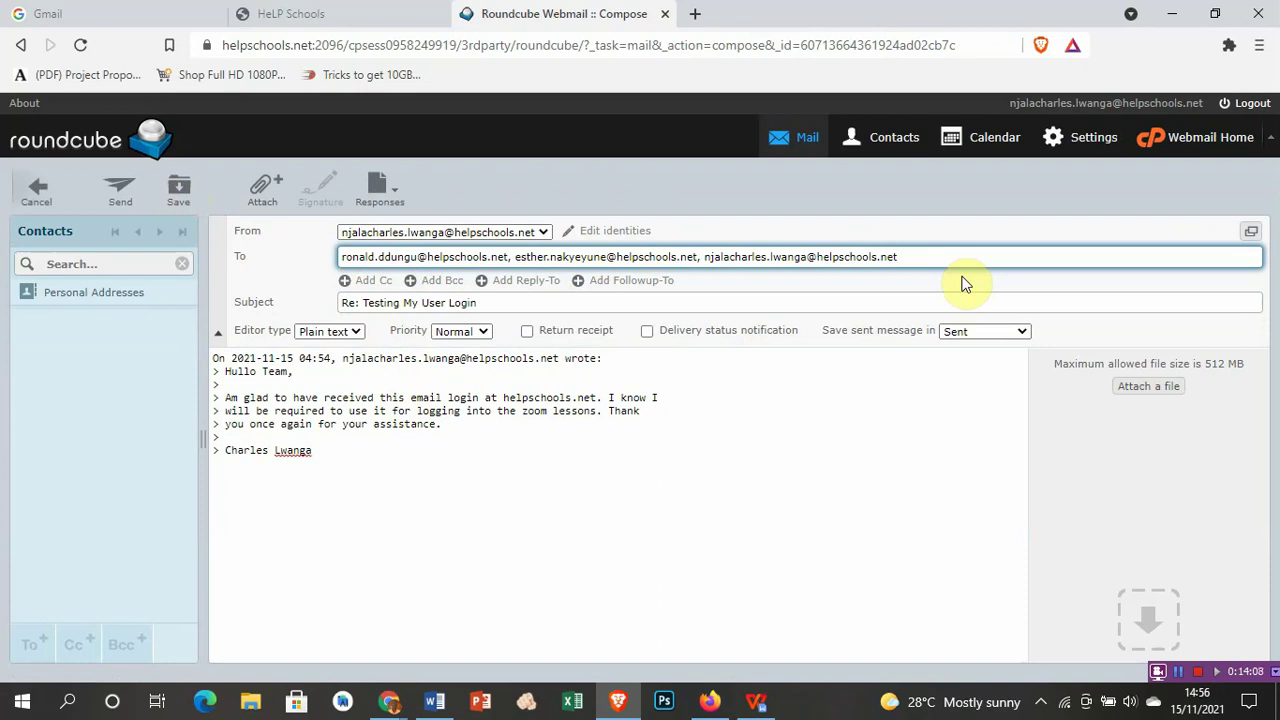
key("BackSpace")
key("BackSpace")
key("BackSpace")
key("BackSpace")
key("BackSpace")
key("BackSpace")
key("BackSpace")
key("BackSpace")
key("BackSpace")
key("BackSpace")
key("BackSpace")
key("BackSpace")
key("BackSpace")
key("BackSpace")
key("BackSpace")
key("BackSpace")
key("BackSpace")
key("BackSpace")
key("BackSpace")
key("BackSpace")
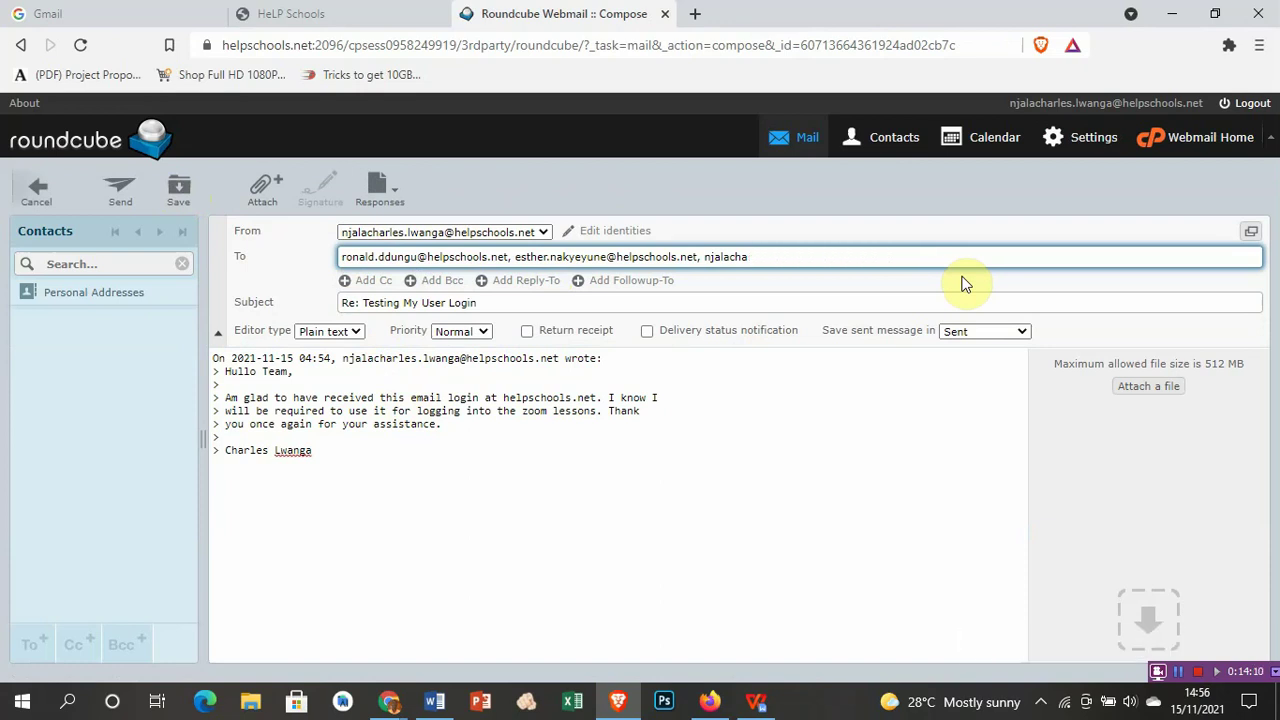
key("BackSpace")
key("BackSpace")
key("BackSpace")
key("BackSpace")
key("BackSpace")
key("BackSpace")
key("BackSpace")
key("BackSpace")
key("BackSpace")
key("BackSpace")
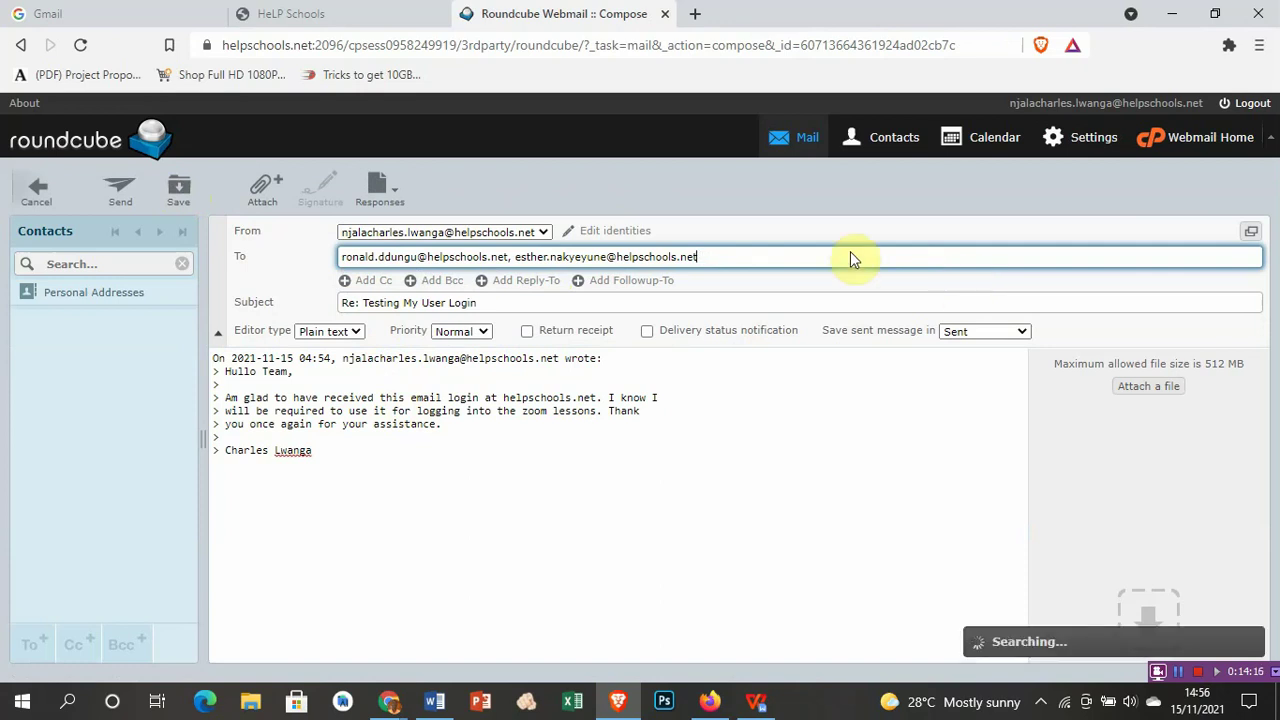
left_click(516, 260)
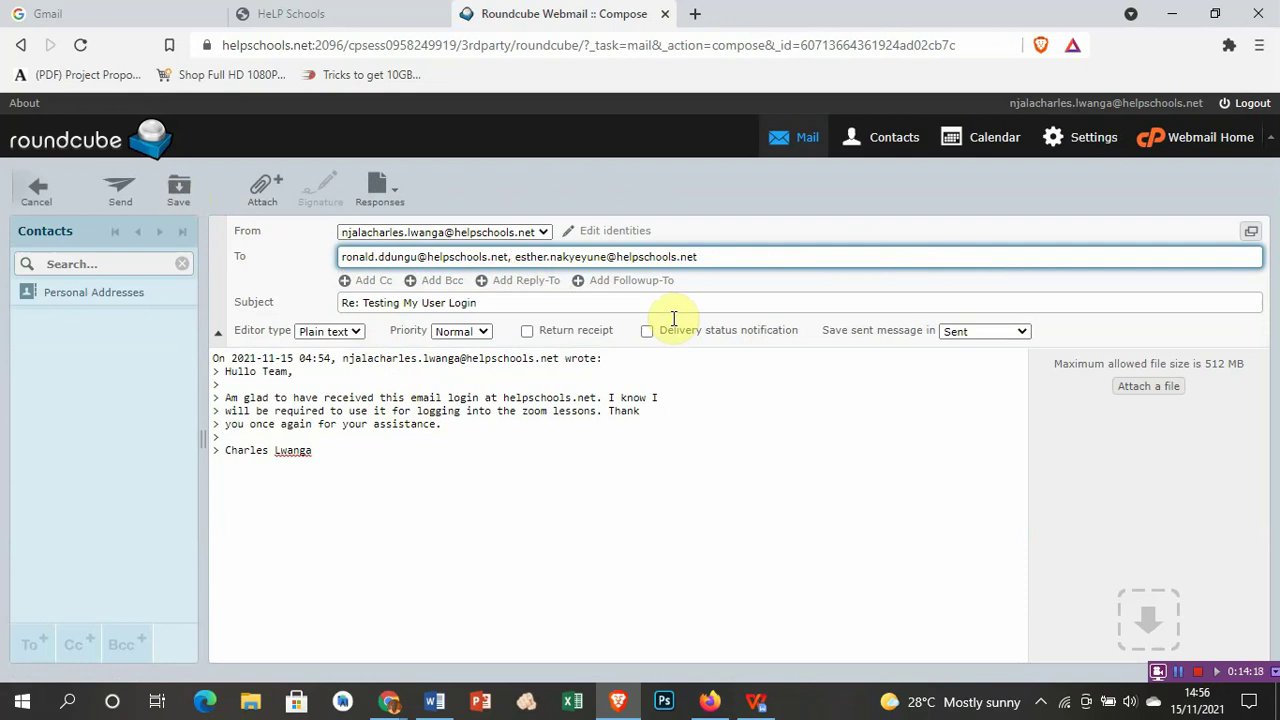
key("BackSpace")
key("BackSpace")
key("BackSpace")
key("BackSpace")
key("BackSpace")
key("BackSpace")
key("BackSpace")
key("BackSpace")
key("BackSpace")
key("BackSpace")
key("BackSpace")
key("BackSpace")
key("BackSpace")
key("BackSpace")
key("BackSpace")
key("BackSpace")
key("BackSpace")
key("BackSpace")
key("BackSpace")
key("BackSpace")
key("BackSpace")
key("BackSpace")
key("BackSpace")
key("BackSpace")
key("BackSpace")
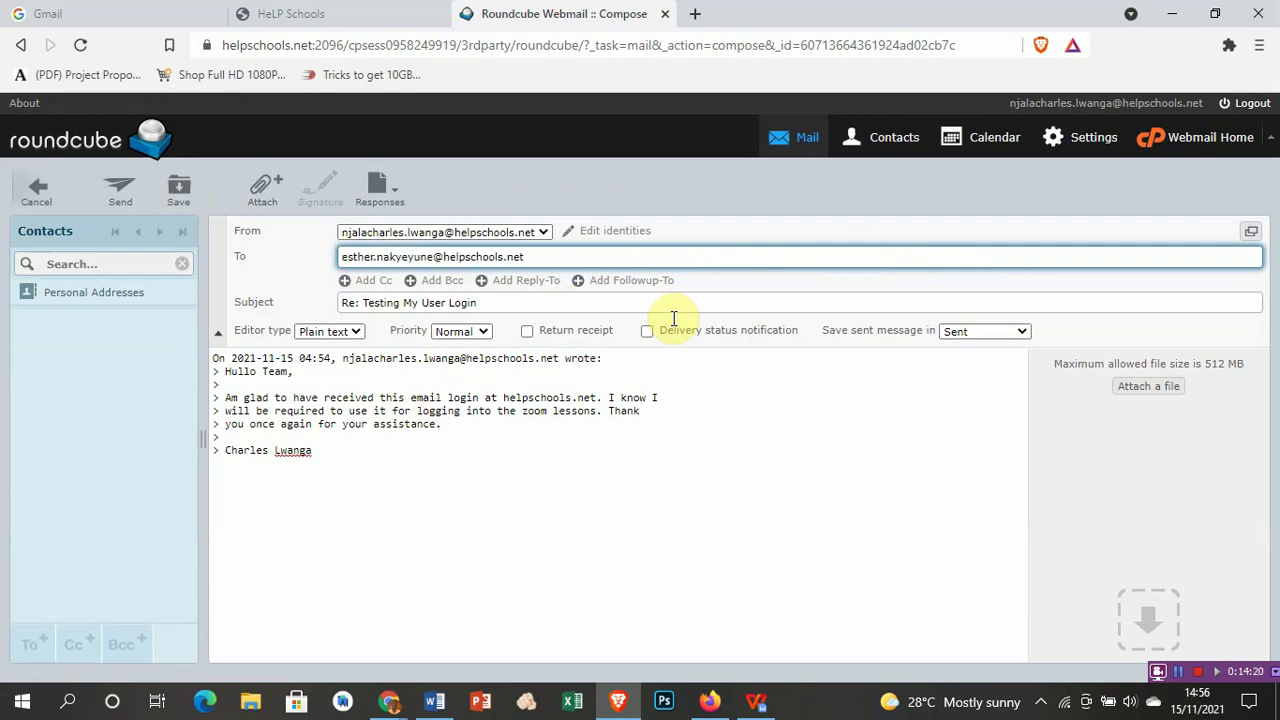
Step: Replace the quoted text with a greeting to the recipient and 'Have you used your login?'
left_click_drag(342, 460, 208, 358)
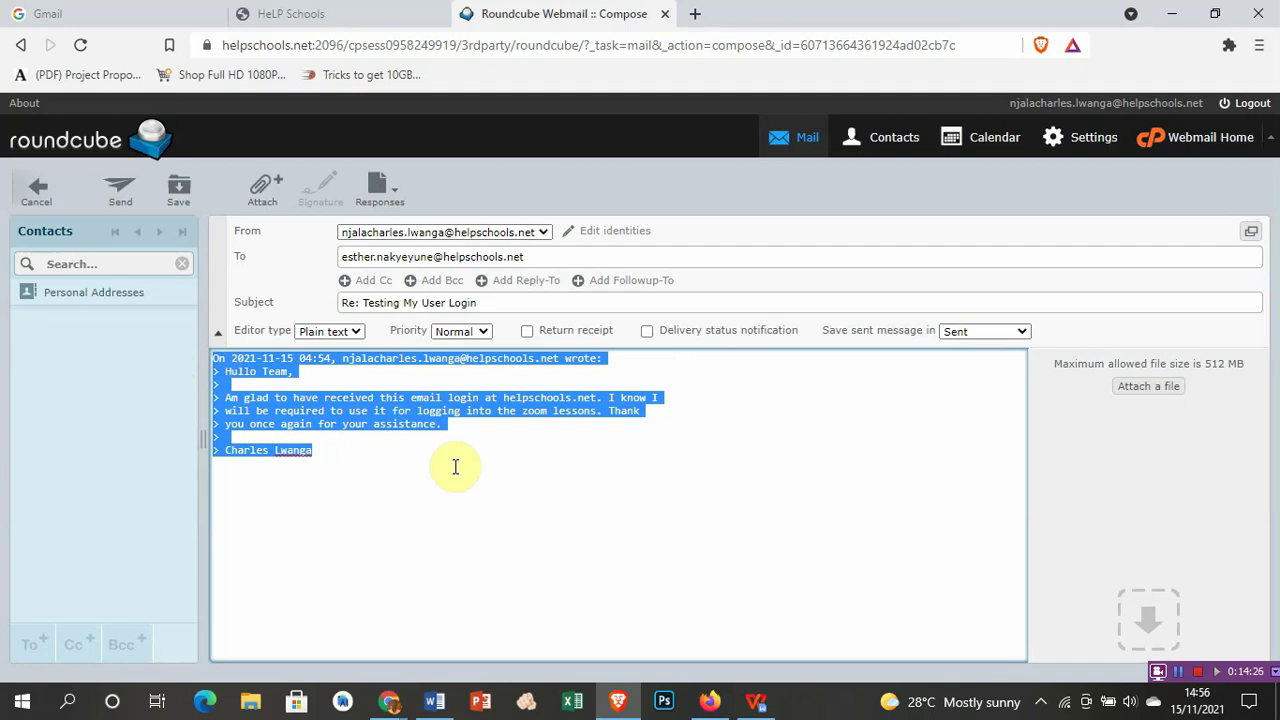
key("Delete")
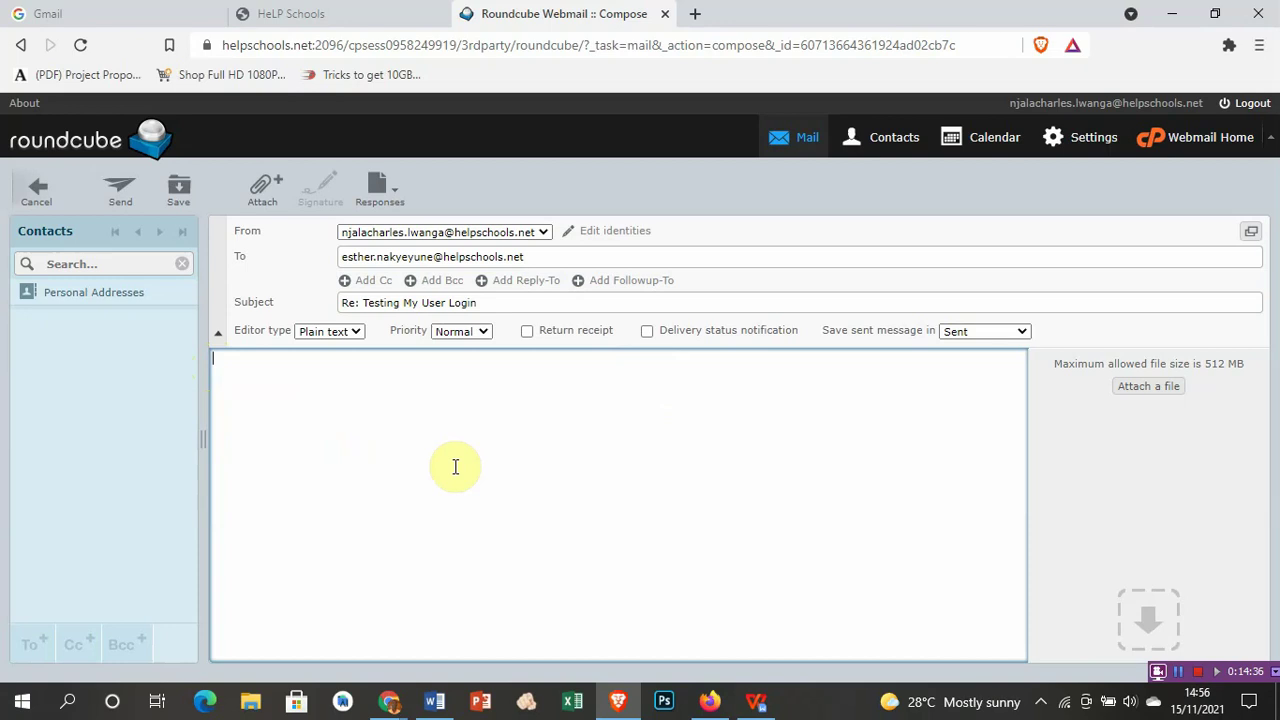
type("Hullo Esther,")
key("Return")
type("Have you used your ")
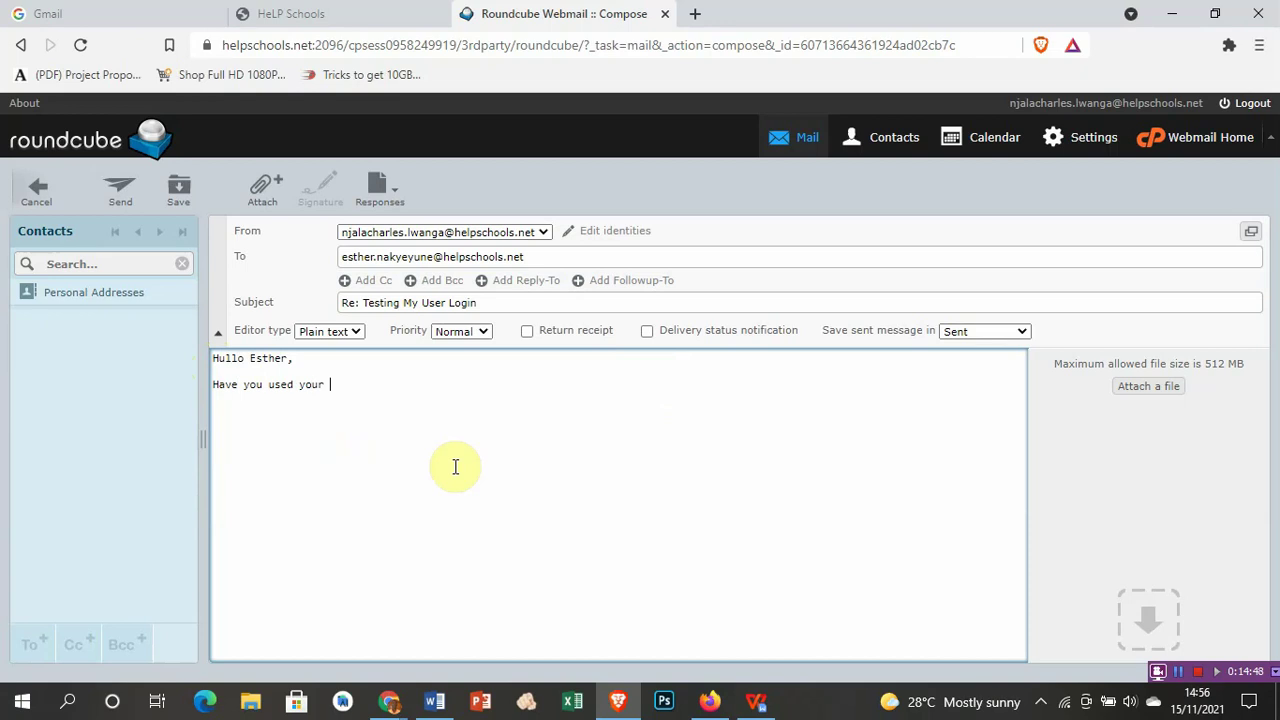
type("login, How")
key("Left")
key("Left")
key("Left")
key("Left")
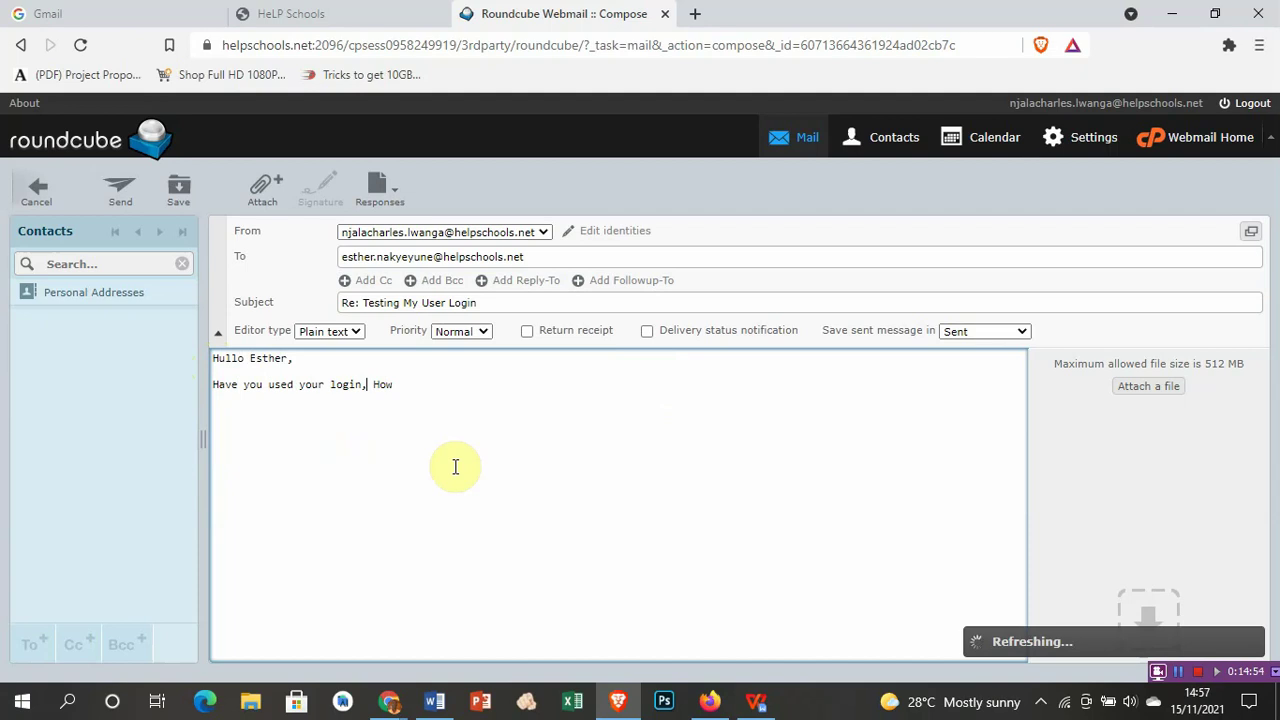
key("BackSpace")
type("?")
Step: Add 'How easy is the process.', sign off with the sender's first name, and attempt sending
left_click(471, 394)
key("BackSpace")
type("easy is the pr")
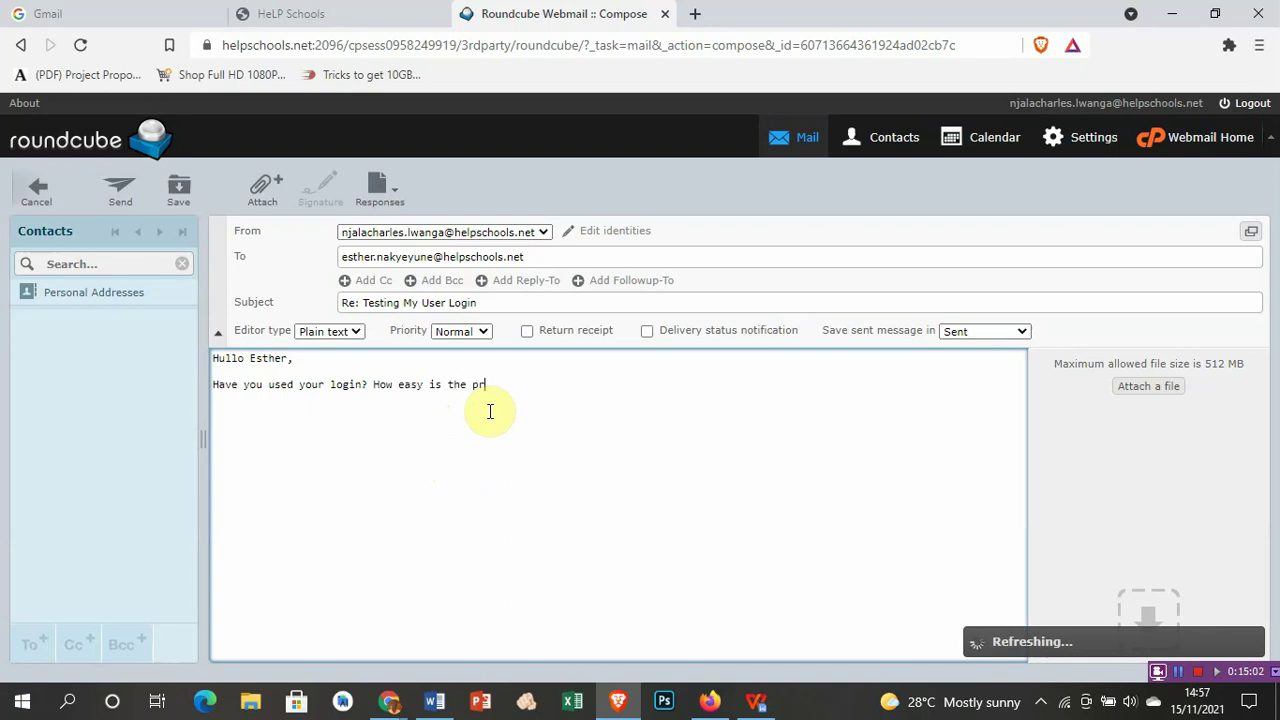
type("odess.")
key("Return")
key("Return")
type("Charles")
left_click(120, 192)
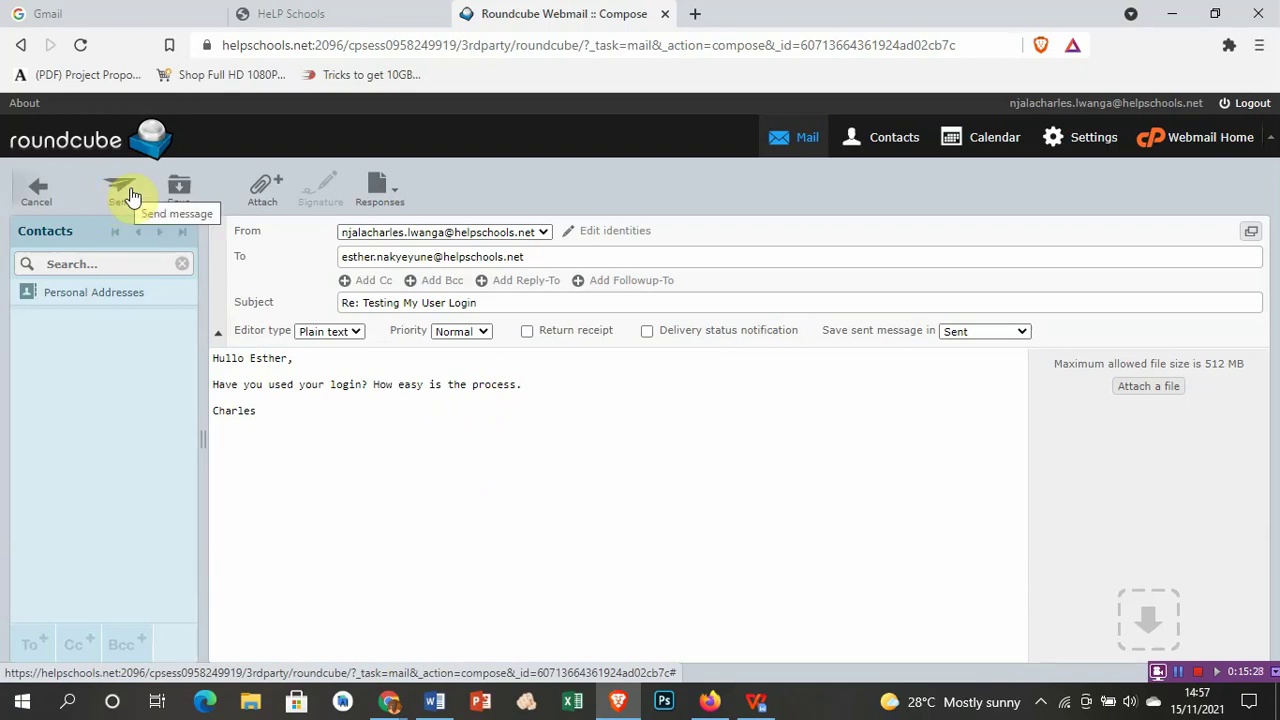
Step: Send the reply, dismiss the connection error, and view the Sent folder's 7 messages
left_click(131, 193)
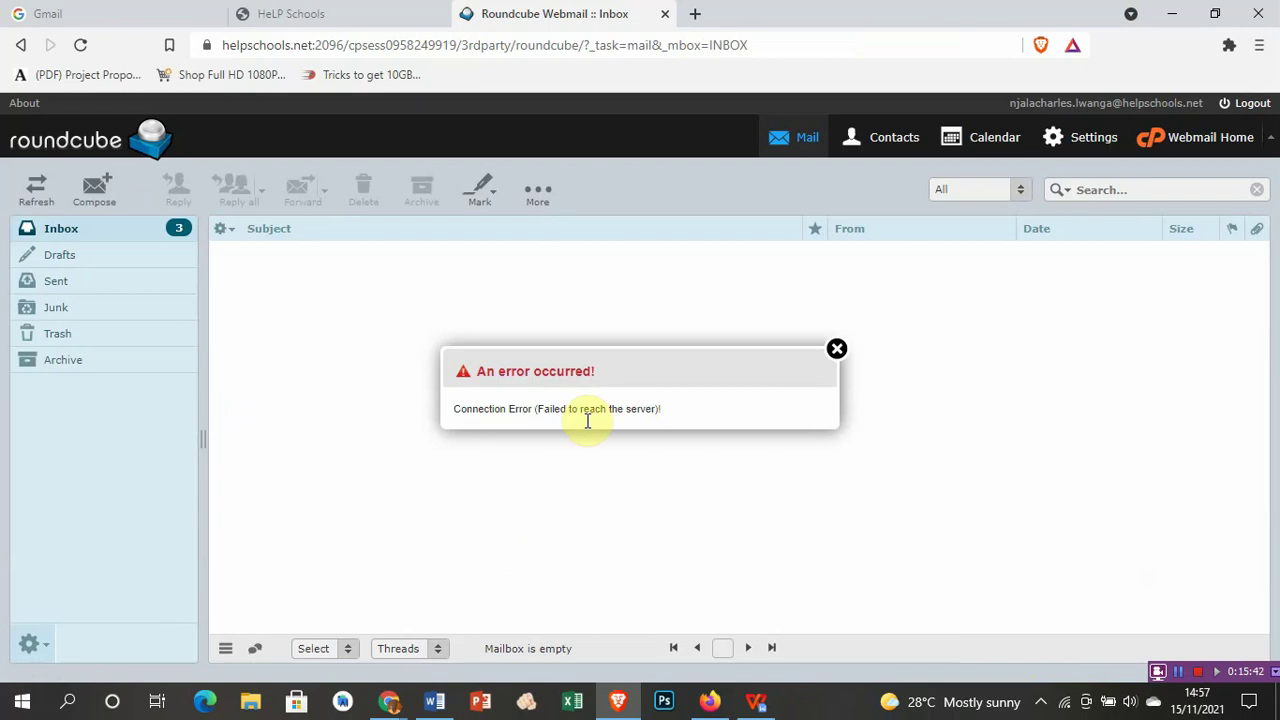
left_click(845, 358)
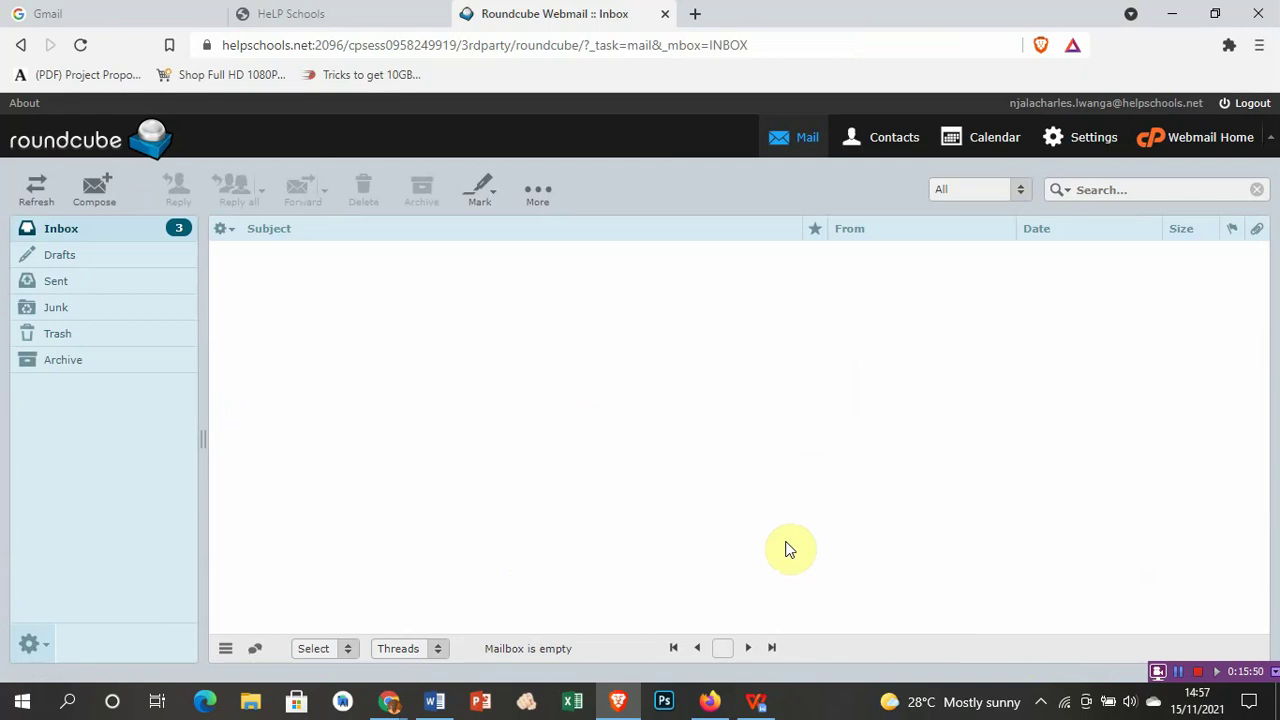
left_click(58, 283)
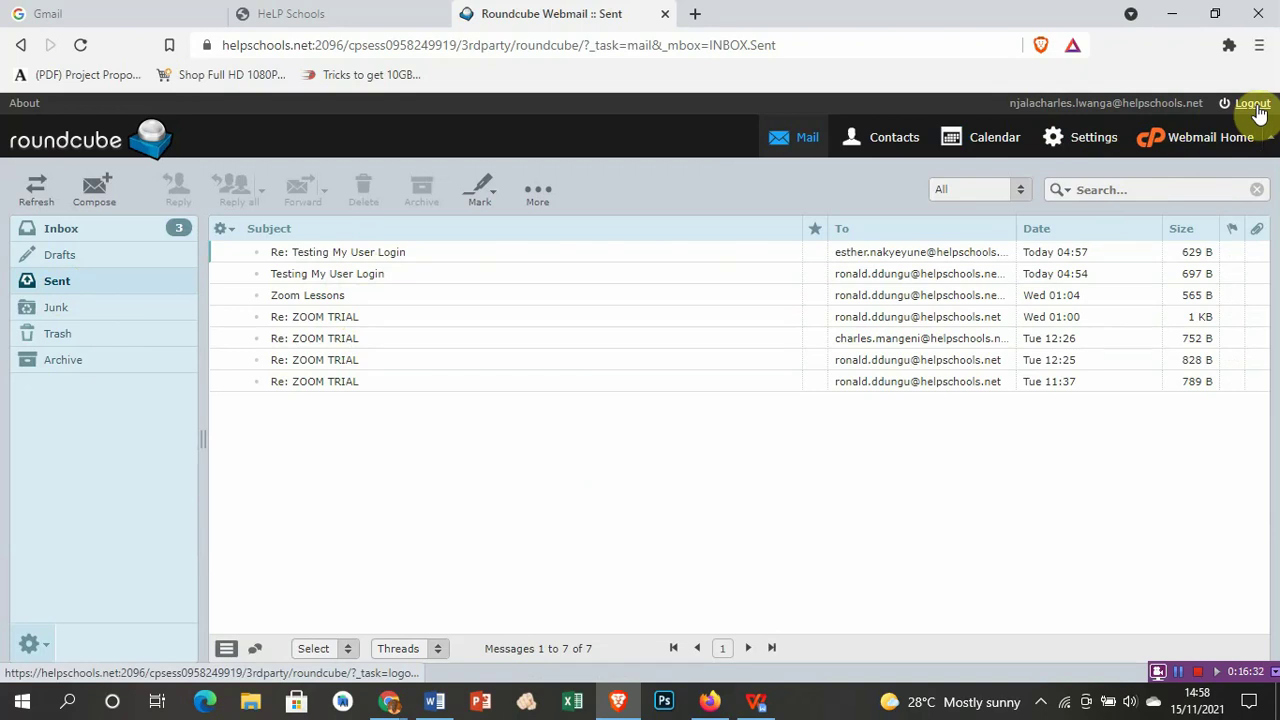
Step: Log out of the Roundcube mailbox to return to the Webmail login page
left_click(1256, 110)
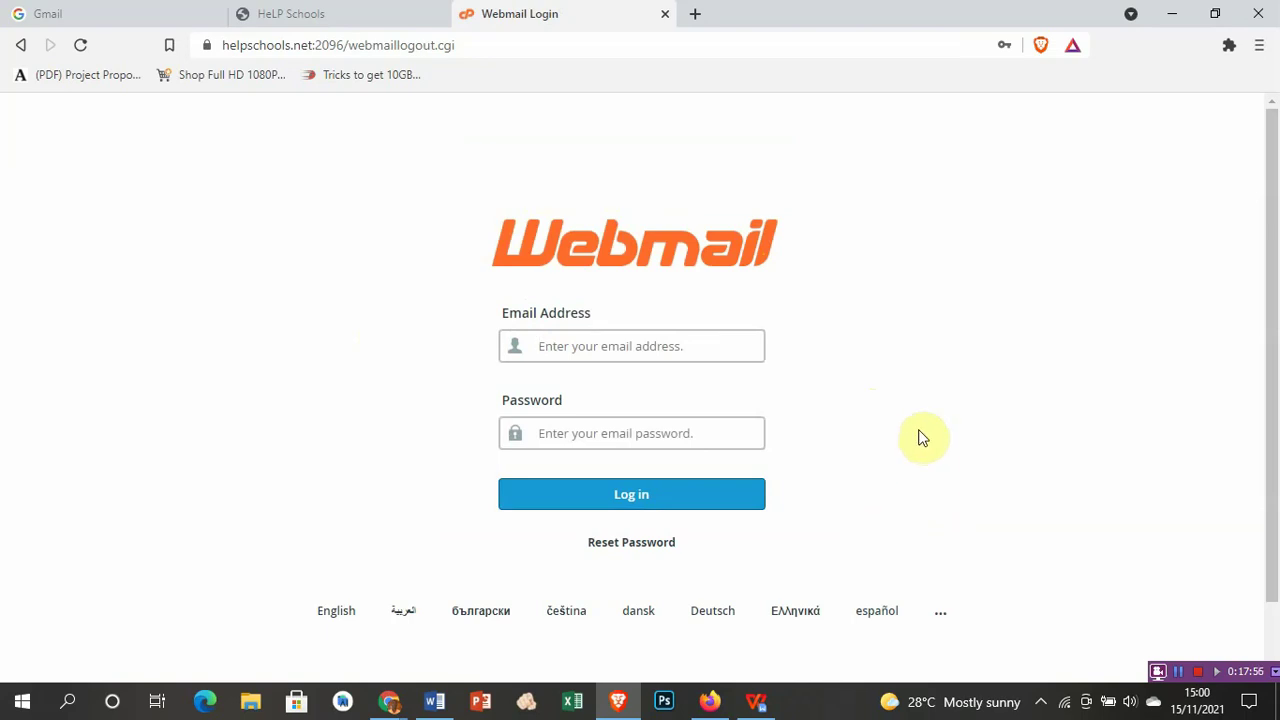
Step: Close the Webmail Login and HeLP Schools tabs, then the whole Brave window
left_click(666, 15)
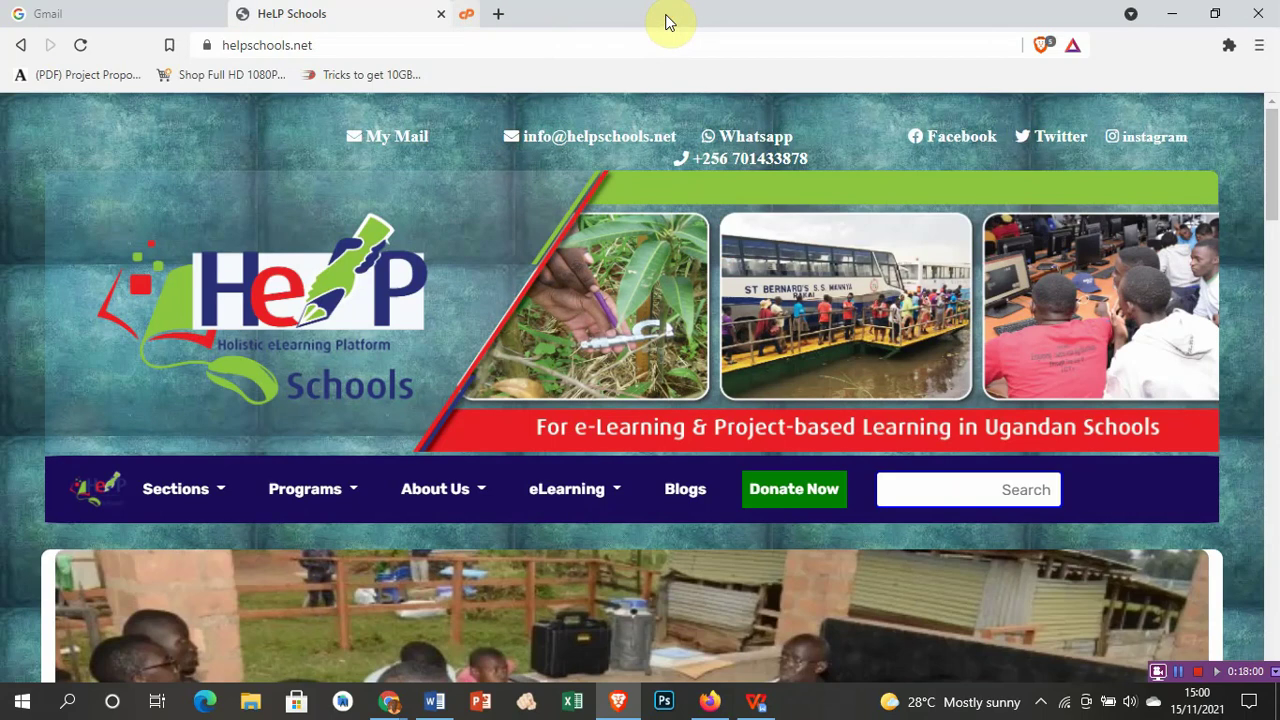
left_click(441, 15)
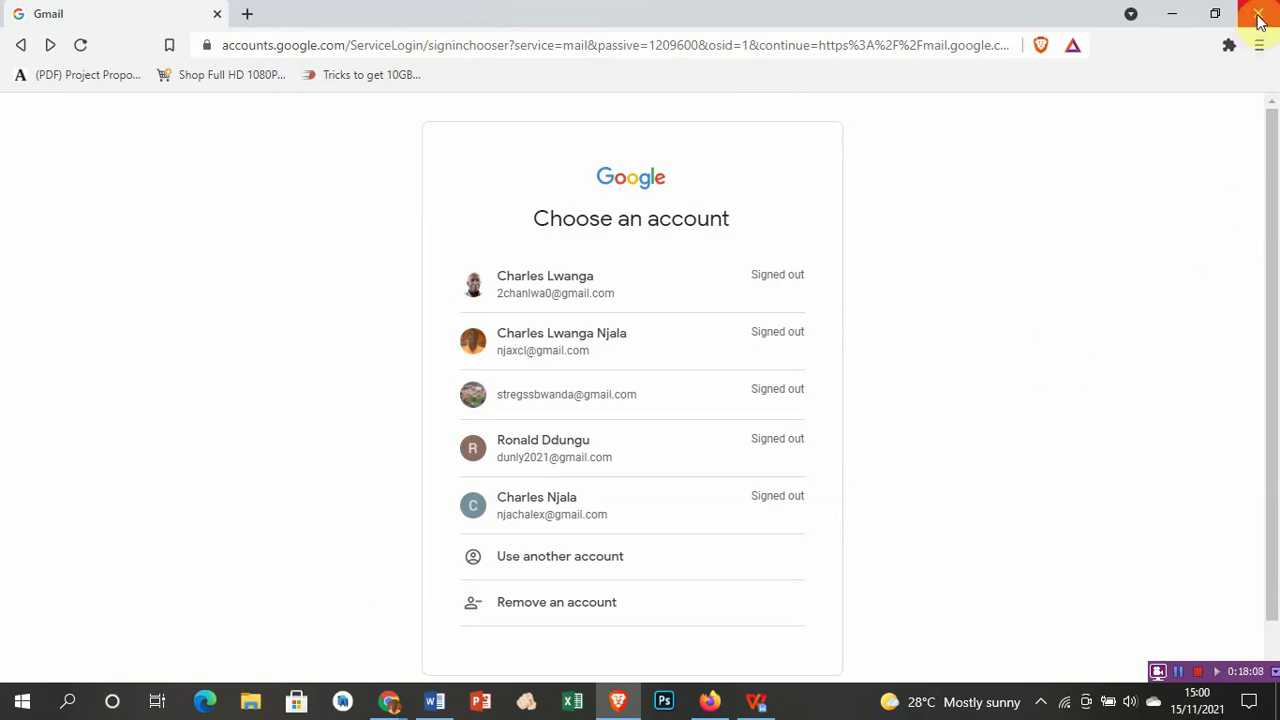
left_click(1259, 18)
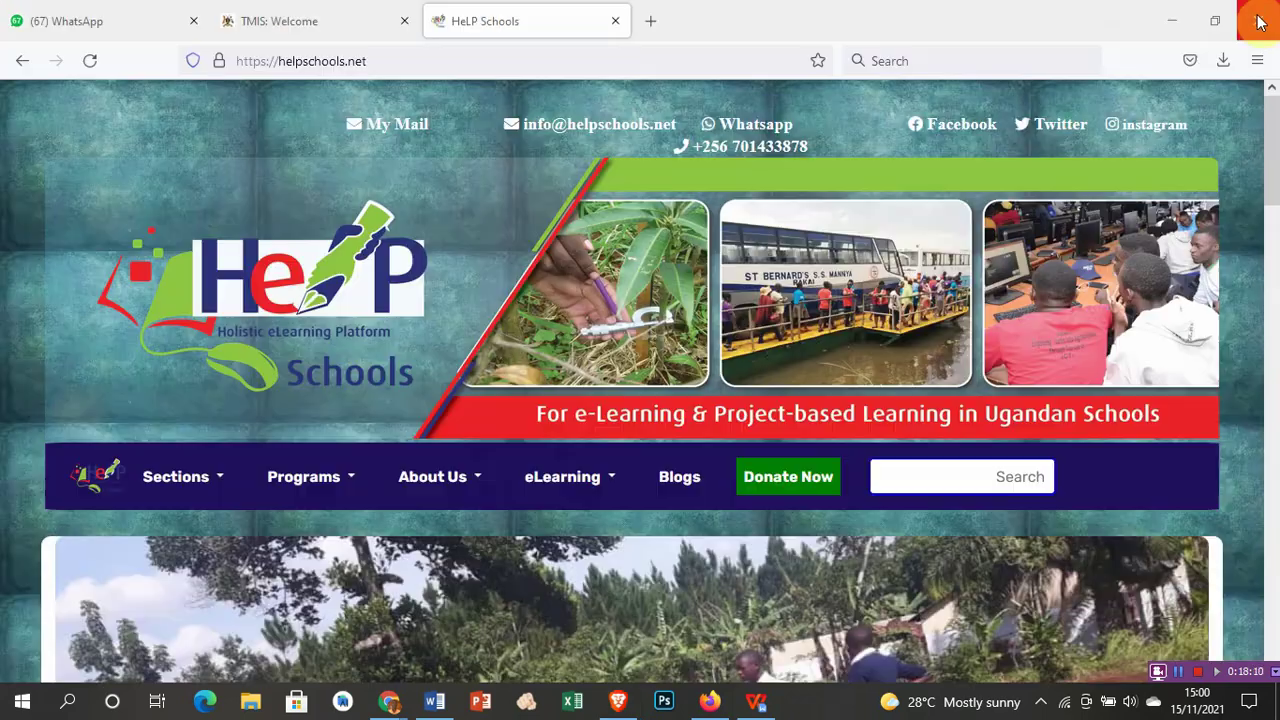